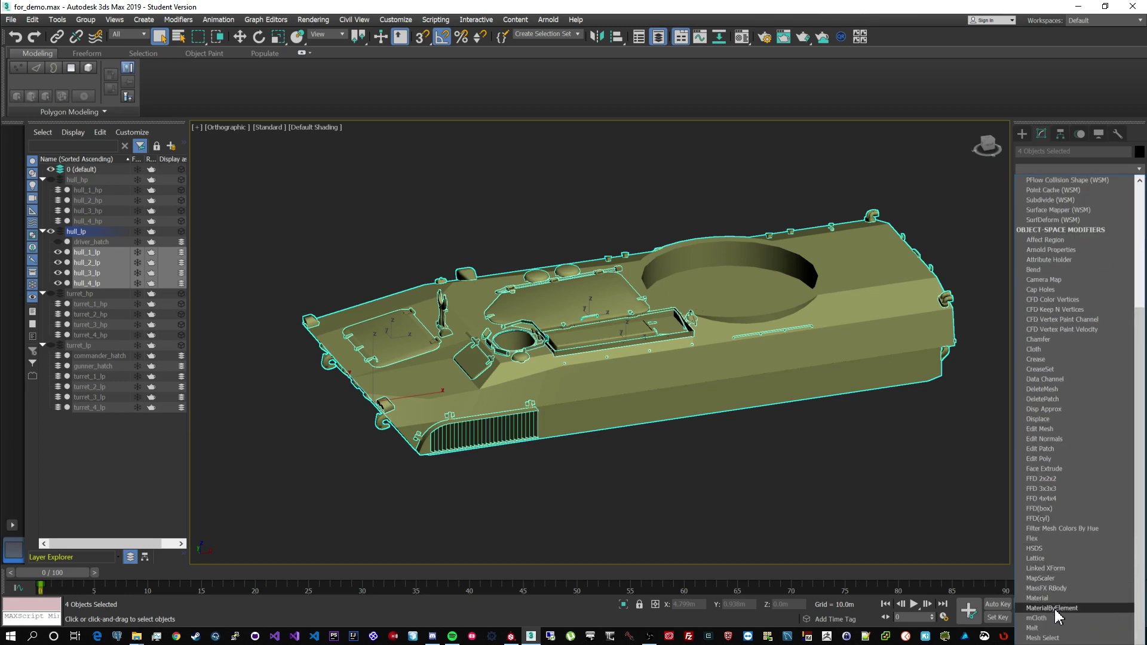
pyautogui.scroll(1, 1069, 493)
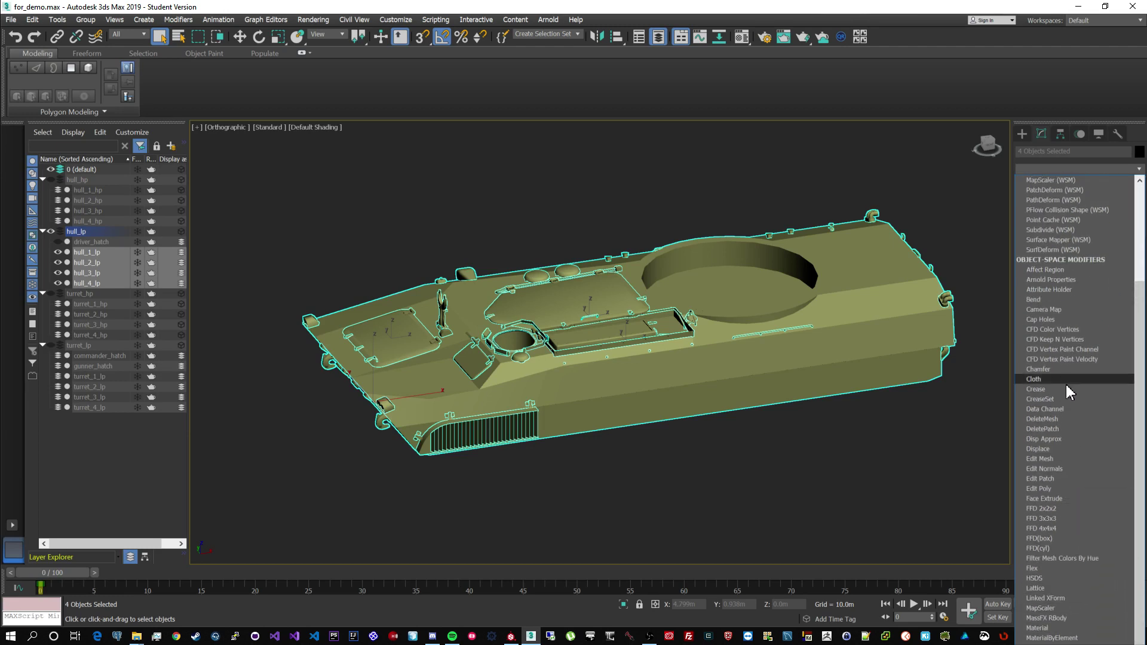
pyautogui.scroll(3, 1072, 502)
pyautogui.scroll(-3, 1076, 542)
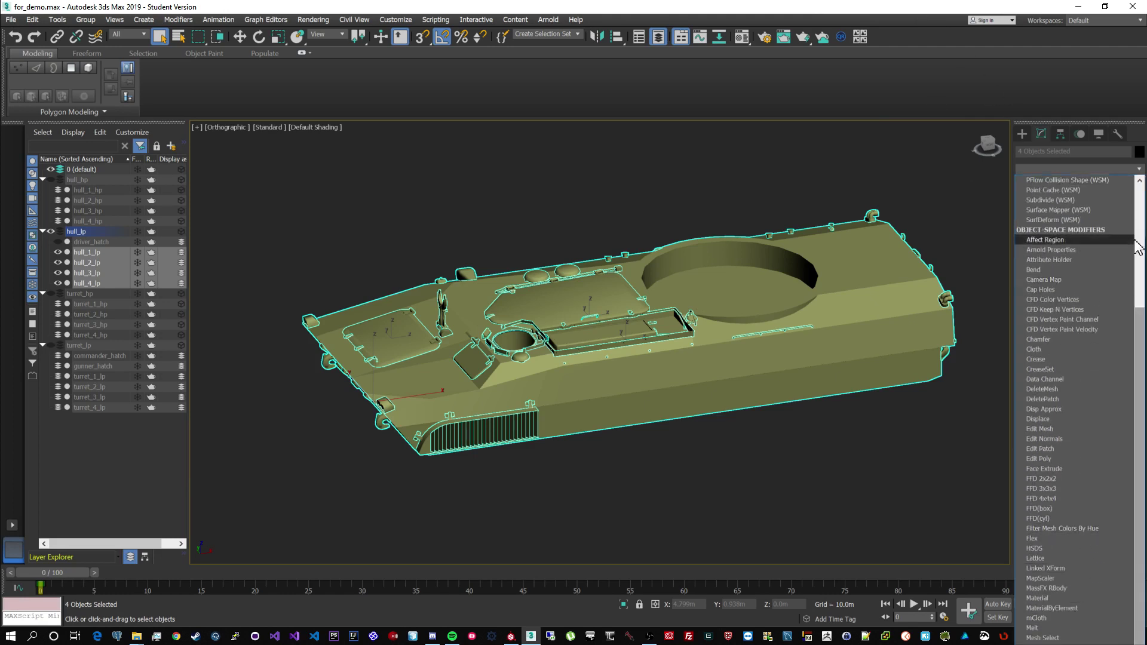
pyautogui.click(1069, 169)
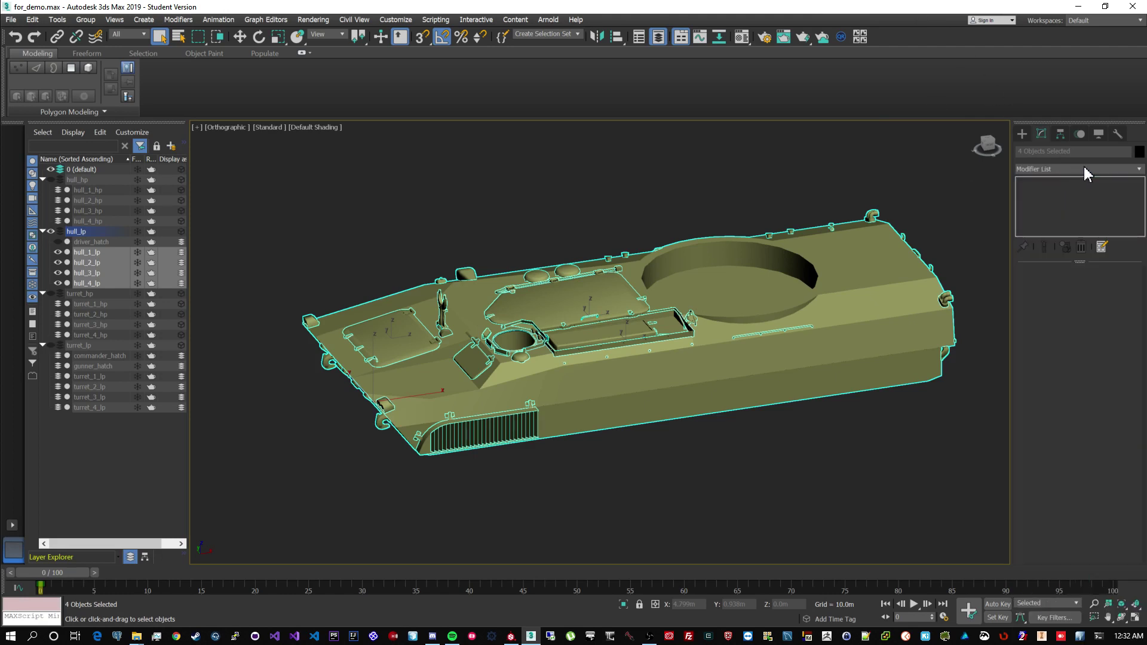
# Widen the command panel to make room for a second column of settings
pyautogui.moveTo(1012, 130); pyautogui.dragTo(878, 138)
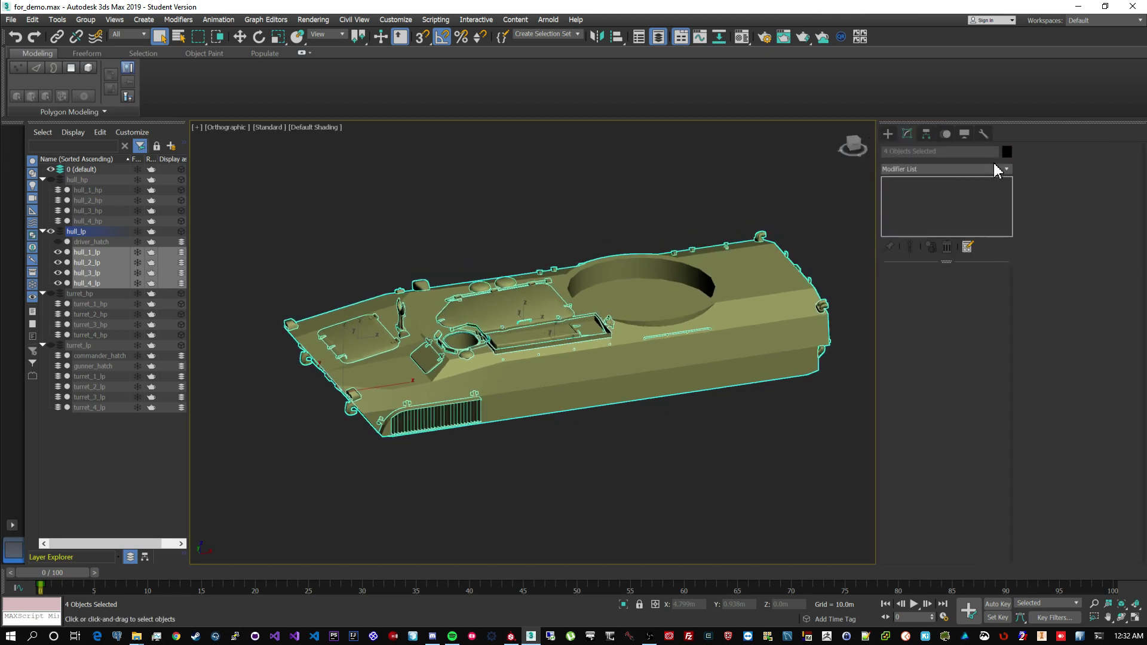
pyautogui.click(1008, 169)
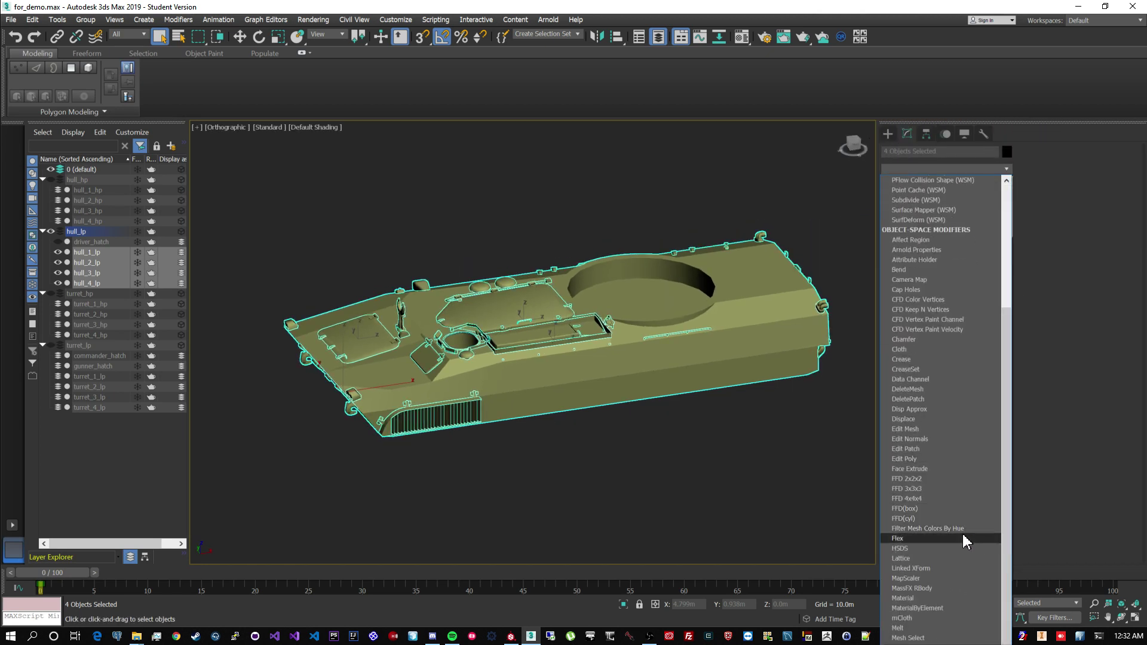
pyautogui.press('u')
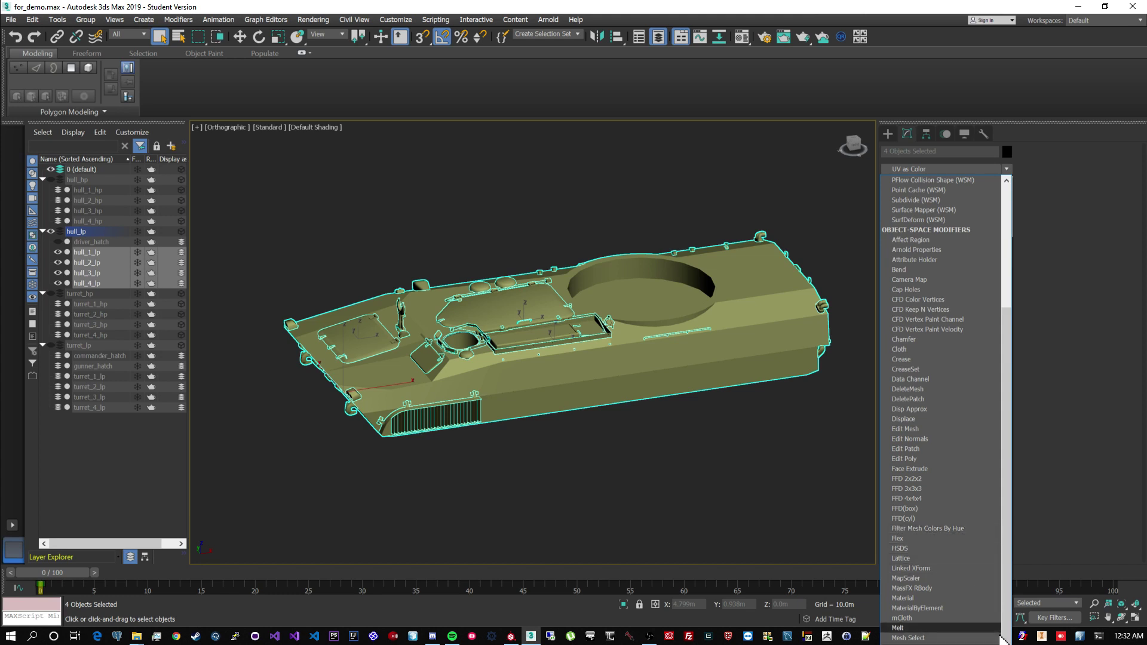
pyautogui.click(859, 7)
pyautogui.moveTo(842, 6); pyautogui.dragTo(680, 1)
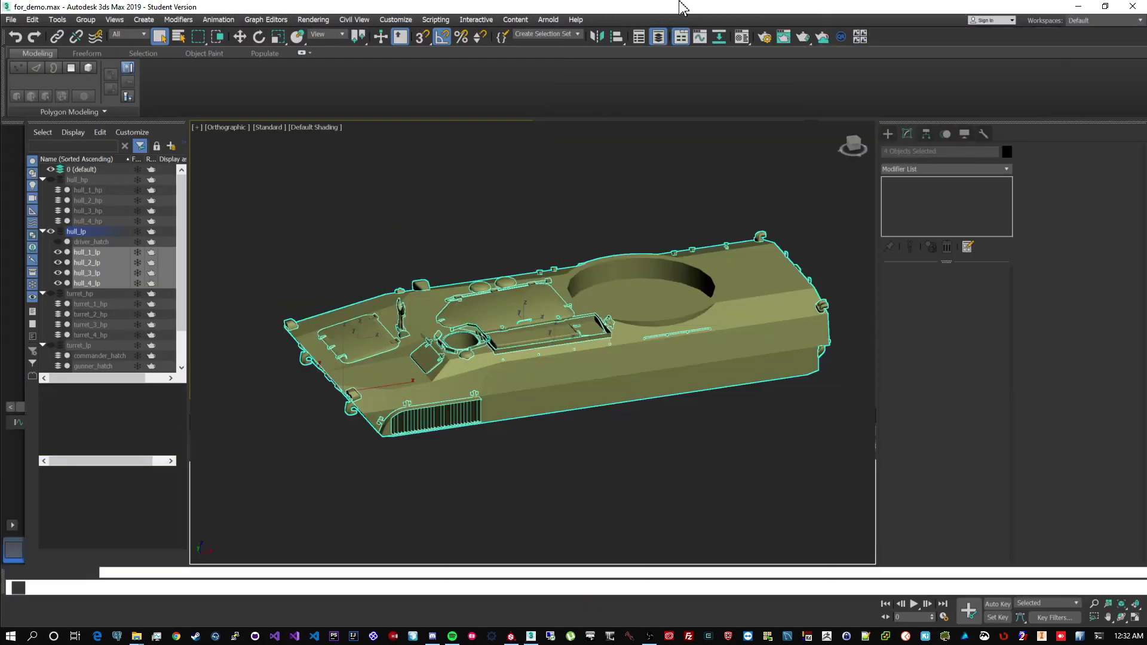
# Apply an Unwrap UVW modifier to the four selected low-poly hull objects
pyautogui.click(1006, 169)
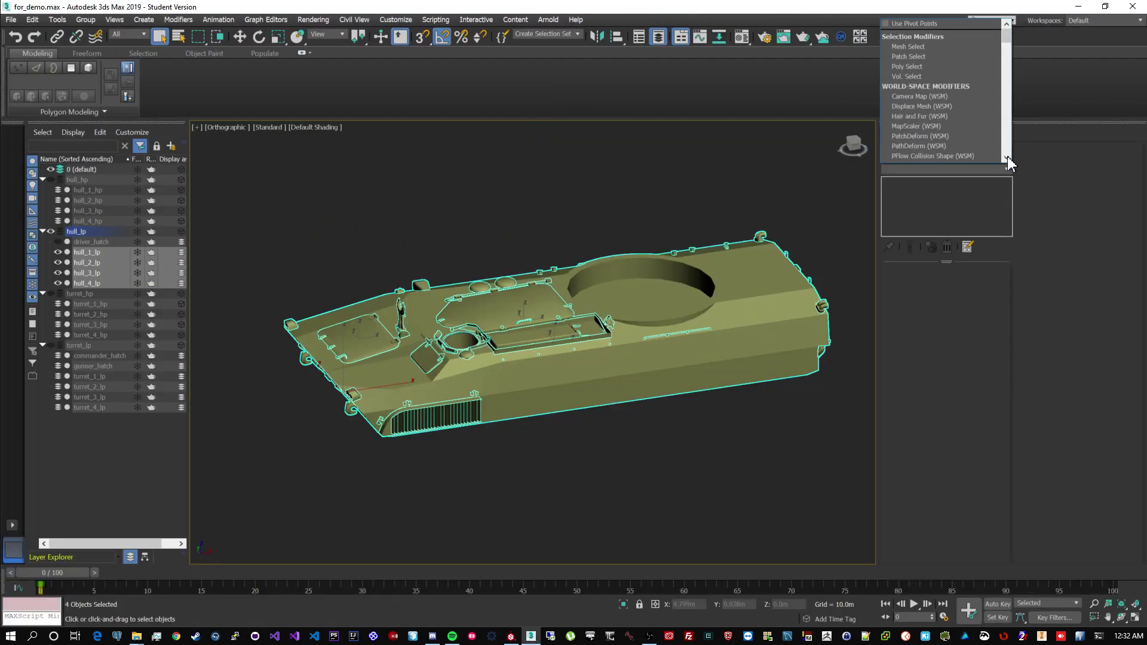
pyautogui.click(1008, 53)
pyautogui.moveTo(1007, 86); pyautogui.dragTo(1006, 157)
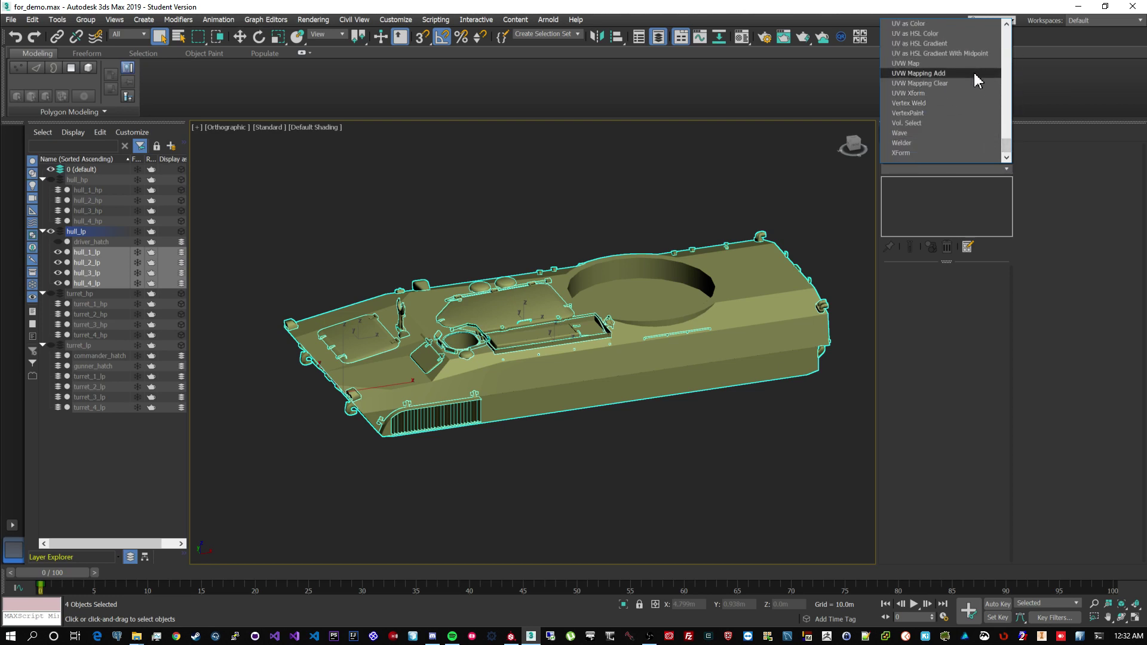
pyautogui.scroll(1, 976, 106)
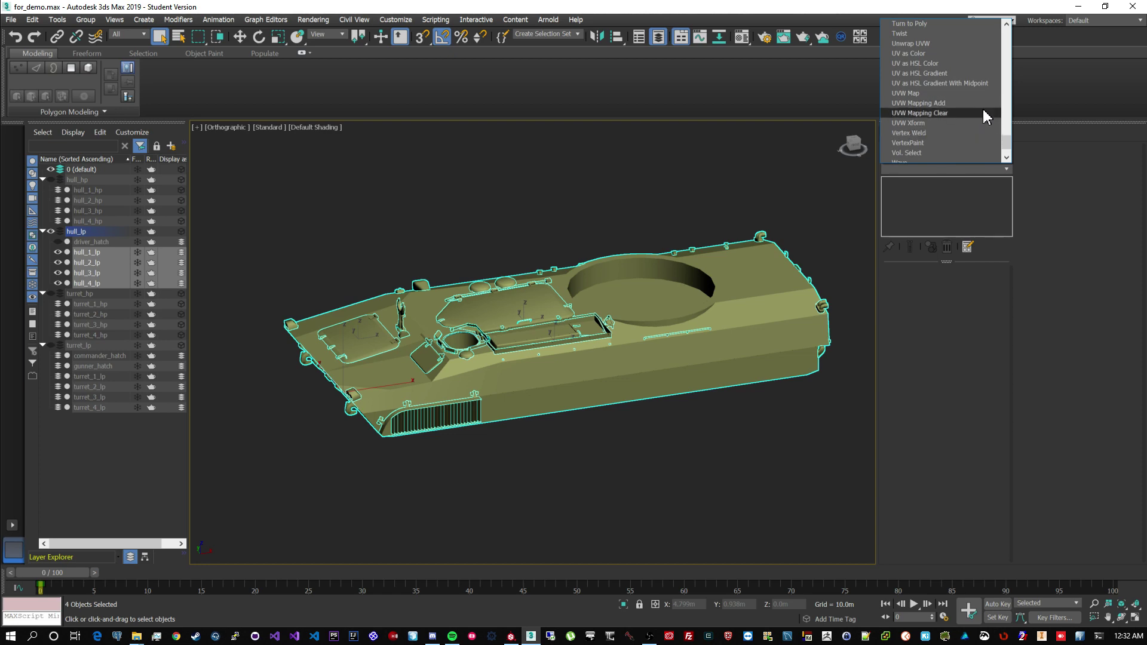
pyautogui.click(935, 43)
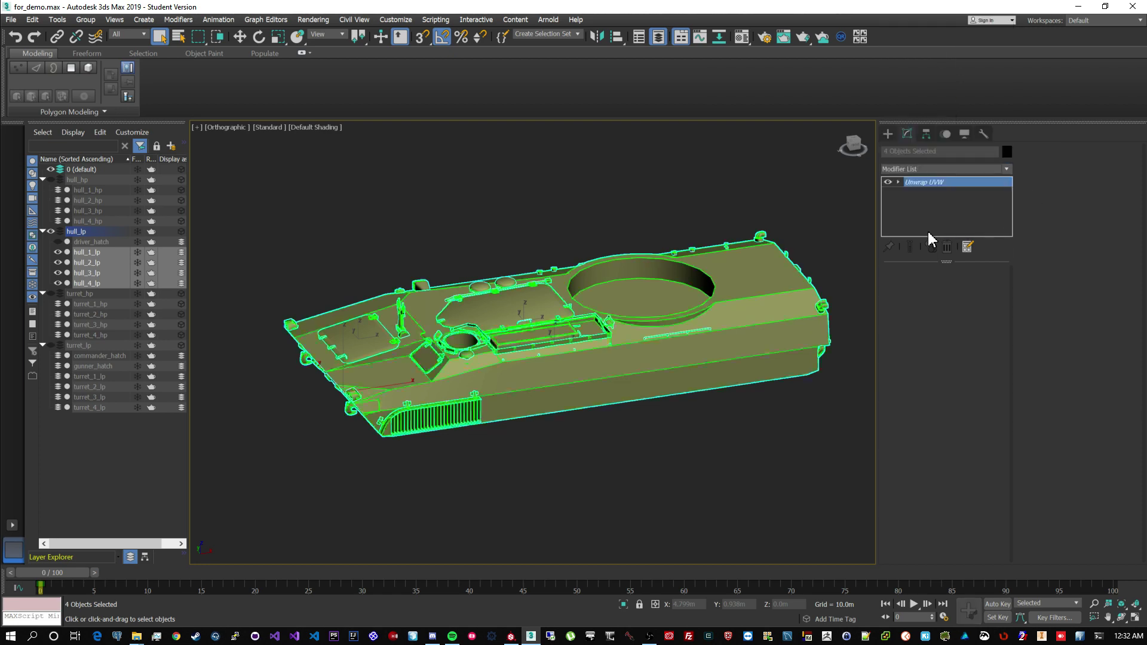
# Activate polygon selection, open the UV editor for the hull objects and enlarge its window
pyautogui.keyDown('alt'); pyautogui.moveTo(642, 423); pyautogui.dragTo(681, 426, button='middle'); pyautogui.keyUp('alt')
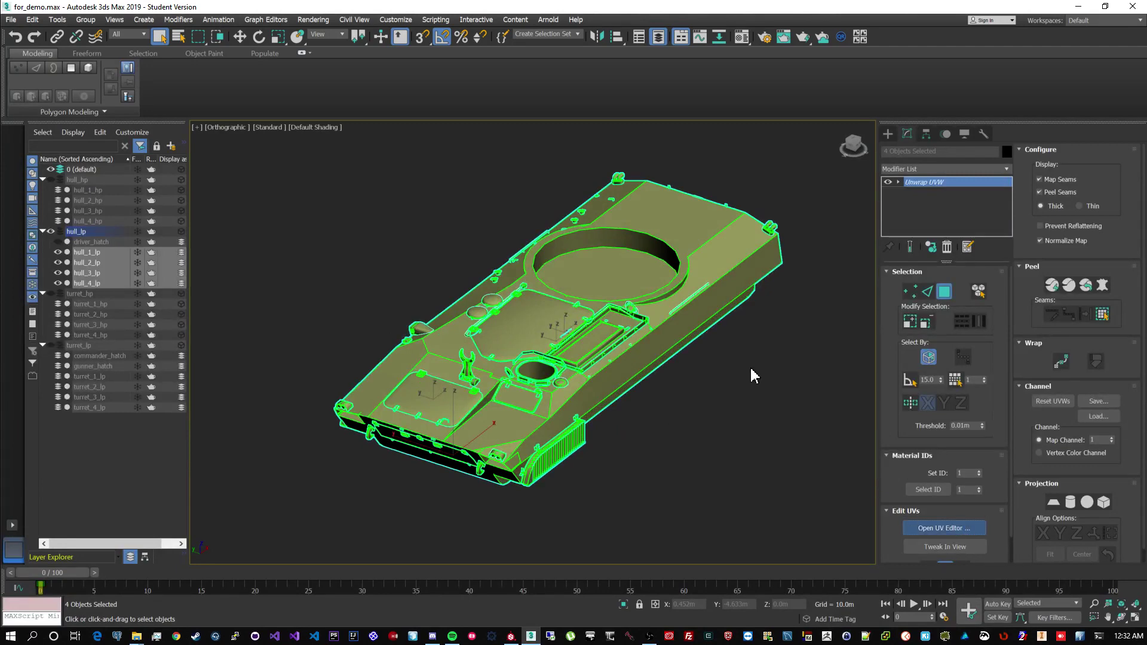
pyautogui.press('3')
pyautogui.click(943, 528)
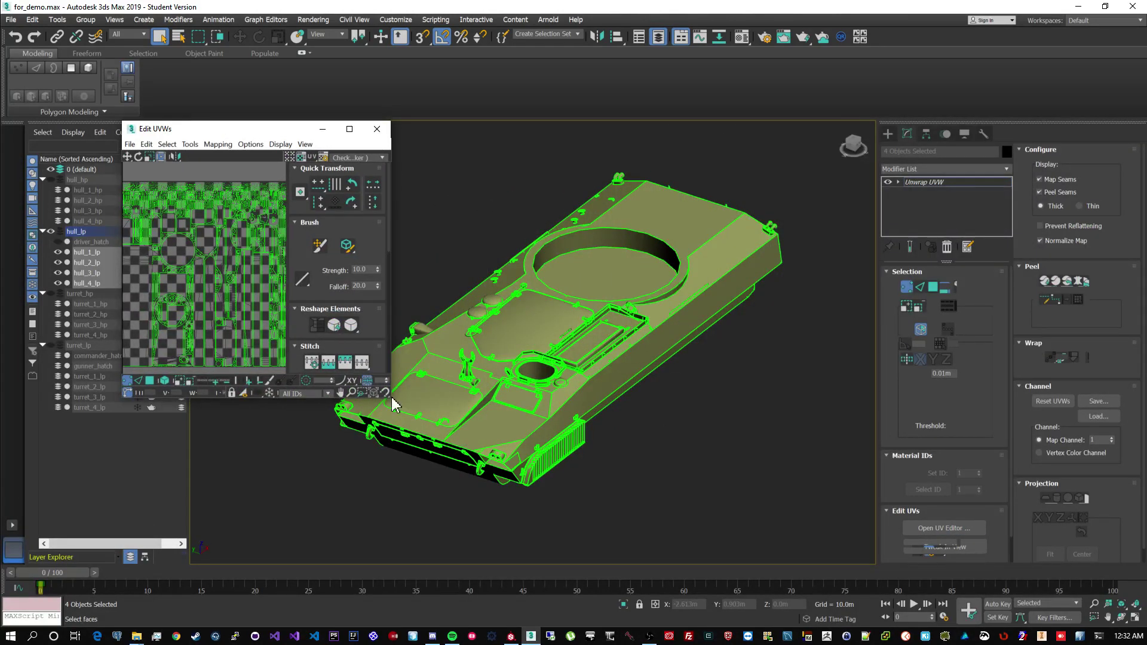
pyautogui.moveTo(393, 402); pyautogui.dragTo(553, 485)
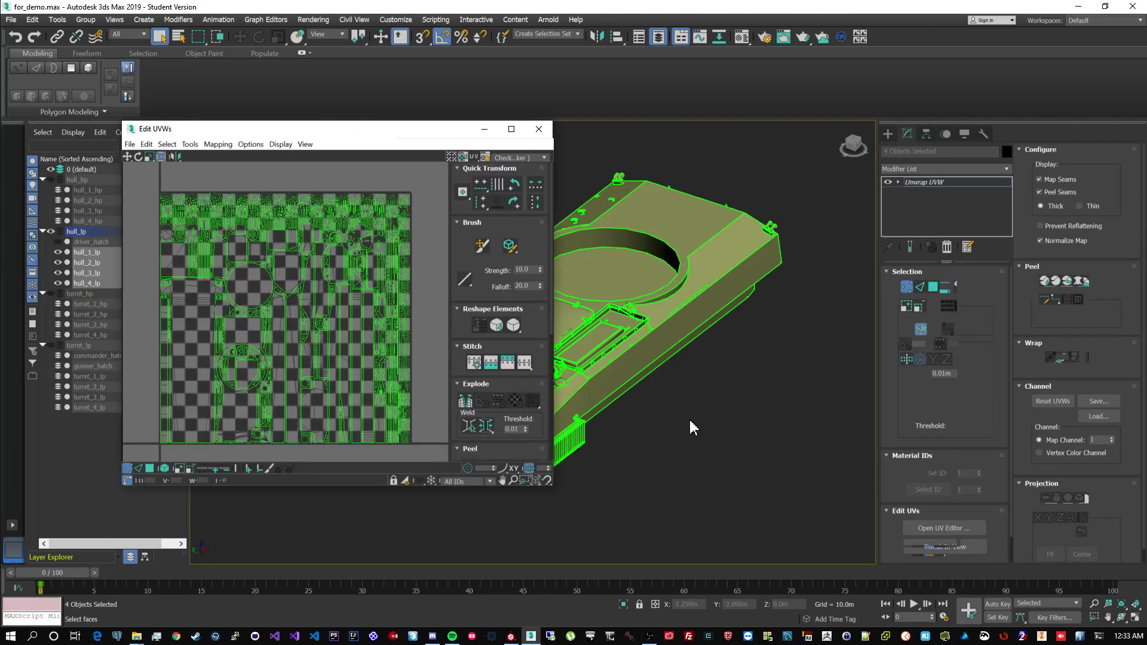
# Examine the map seams around the turret ring and the large deck hatch and compare them with their shells in the UV layout
pyautogui.keyDown('alt'); pyautogui.moveTo(802, 407); pyautogui.dragTo(822, 394, button='middle'); pyautogui.keyUp('alt')
pyautogui.scroll(5, 691, 377)
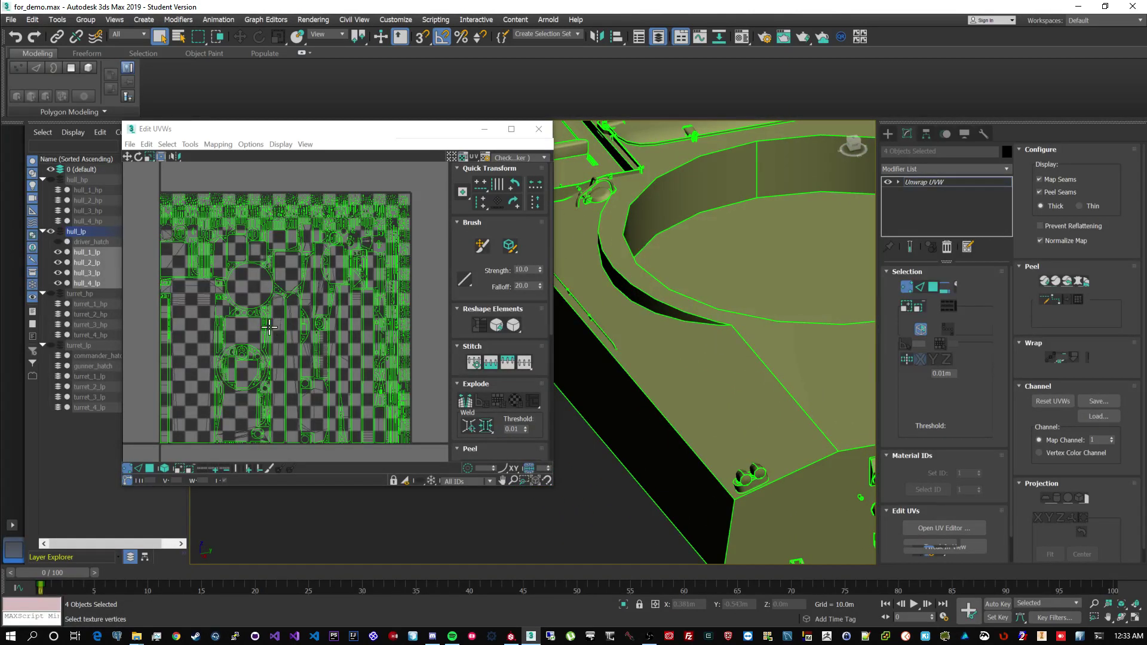
pyautogui.scroll(3, 292, 311)
pyautogui.scroll(3, 291, 312)
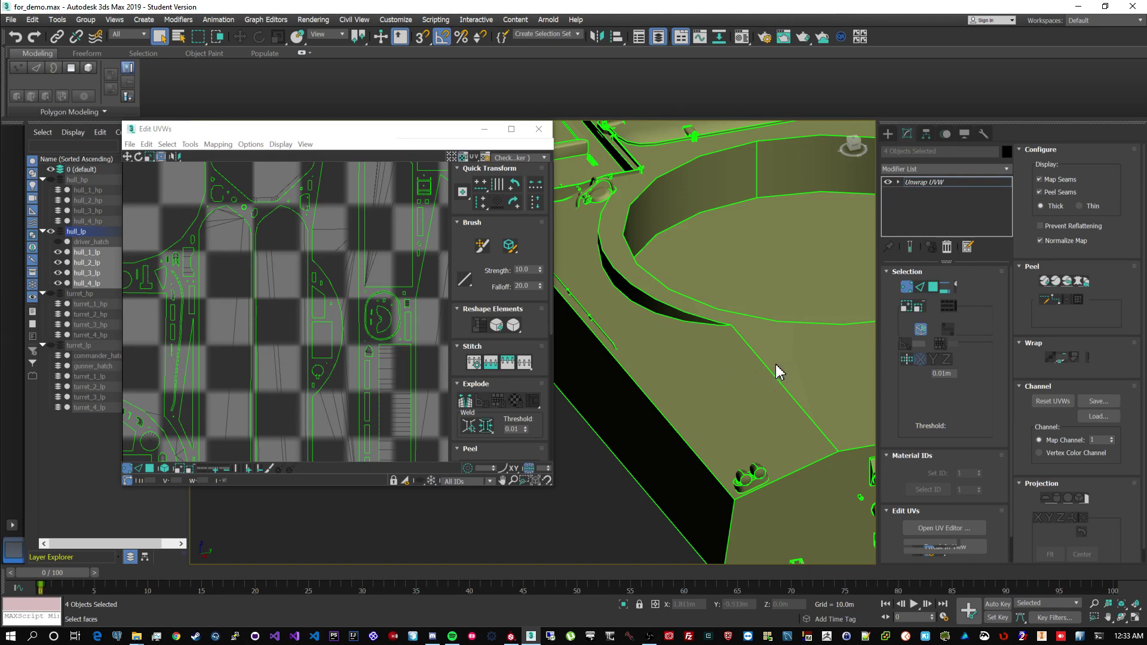
pyautogui.keyDown('alt'); pyautogui.moveTo(783, 348); pyautogui.dragTo(700, 381, button='middle'); pyautogui.keyUp('alt')
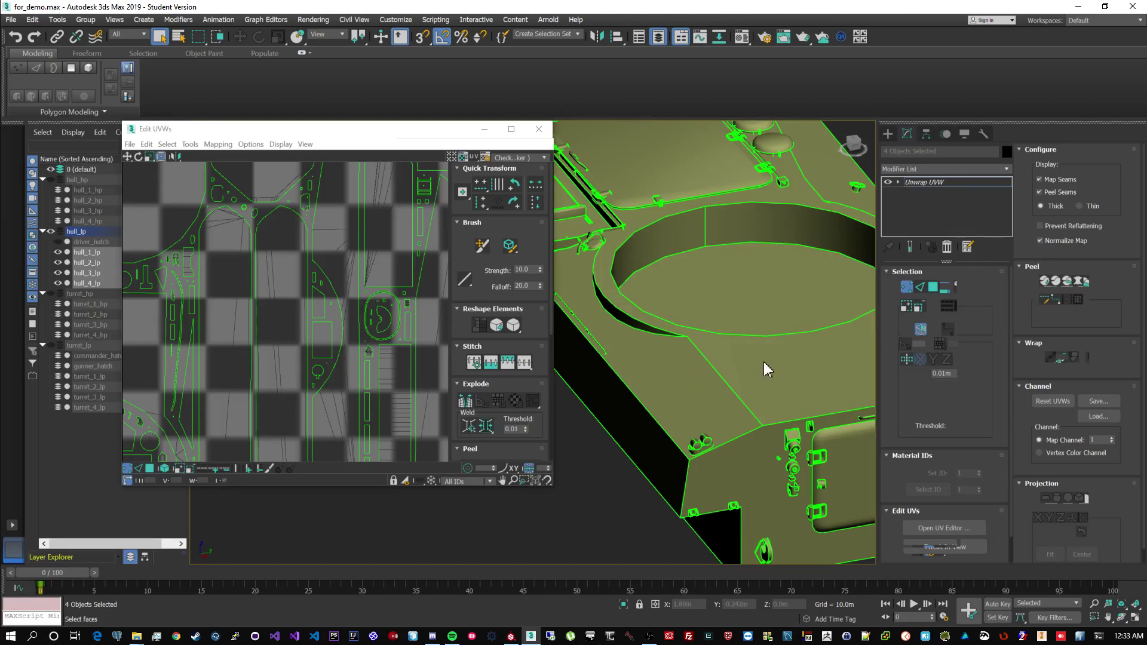
pyautogui.keyDown('alt'); pyautogui.moveTo(764, 361); pyautogui.dragTo(810, 361, button='middle'); pyautogui.keyUp('alt')
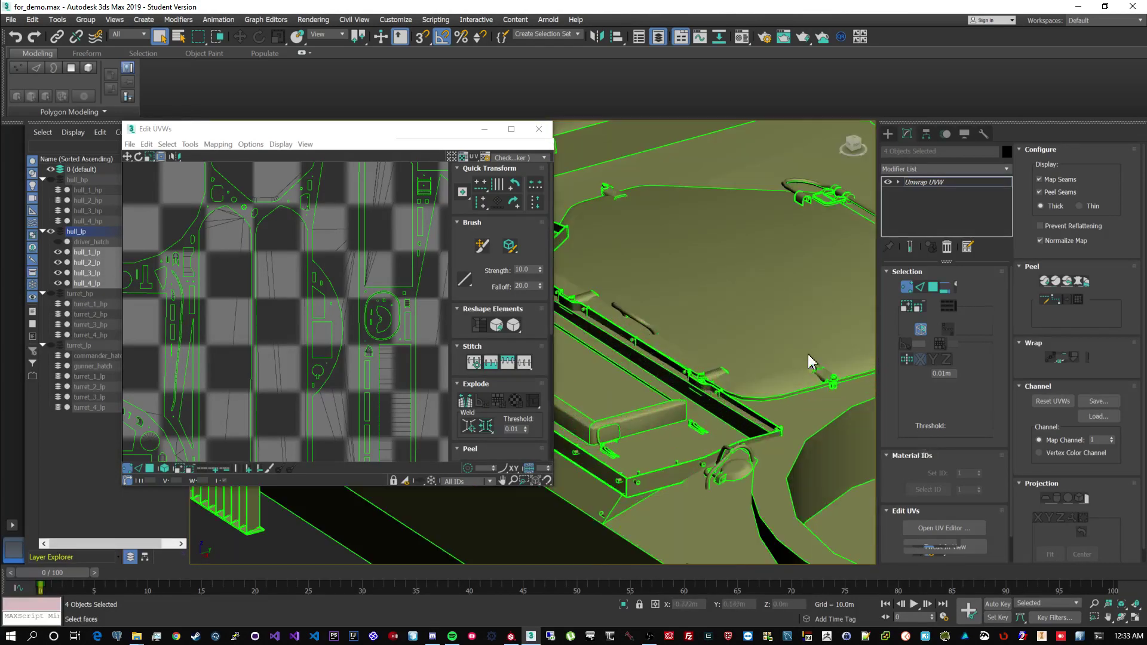
pyautogui.keyDown('alt'); pyautogui.moveTo(758, 313); pyautogui.dragTo(676, 385, button='middle'); pyautogui.keyUp('alt')
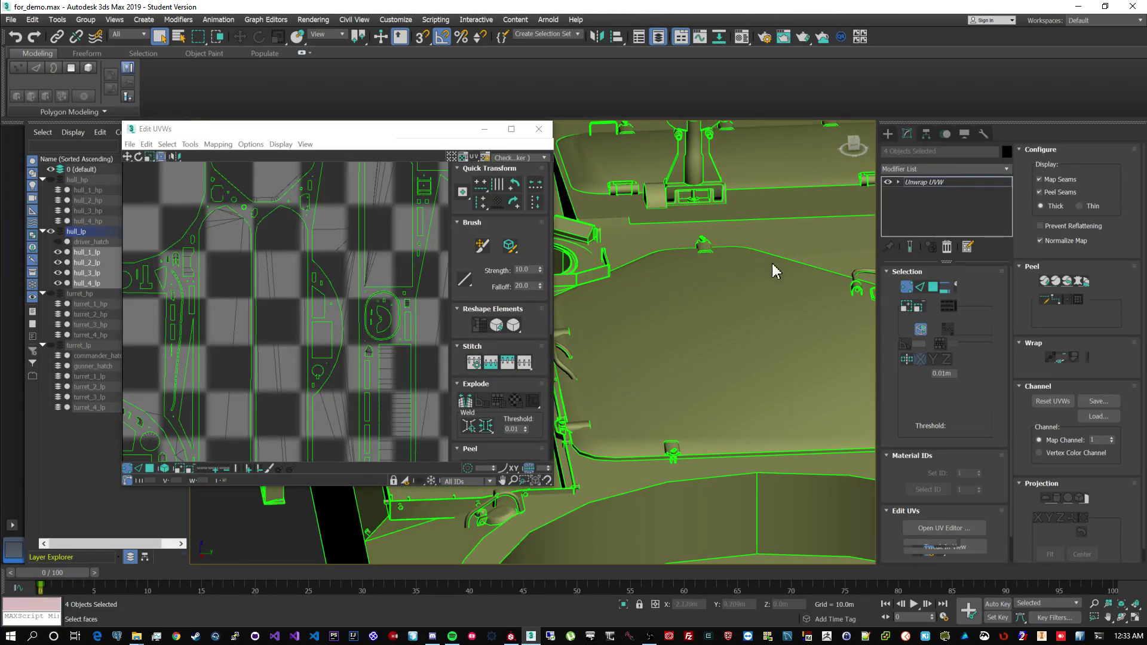
pyautogui.scroll(-4, 814, 366)
pyautogui.keyDown('alt'); pyautogui.moveTo(814, 366); pyautogui.dragTo(837, 406, button='middle'); pyautogui.keyUp('alt')
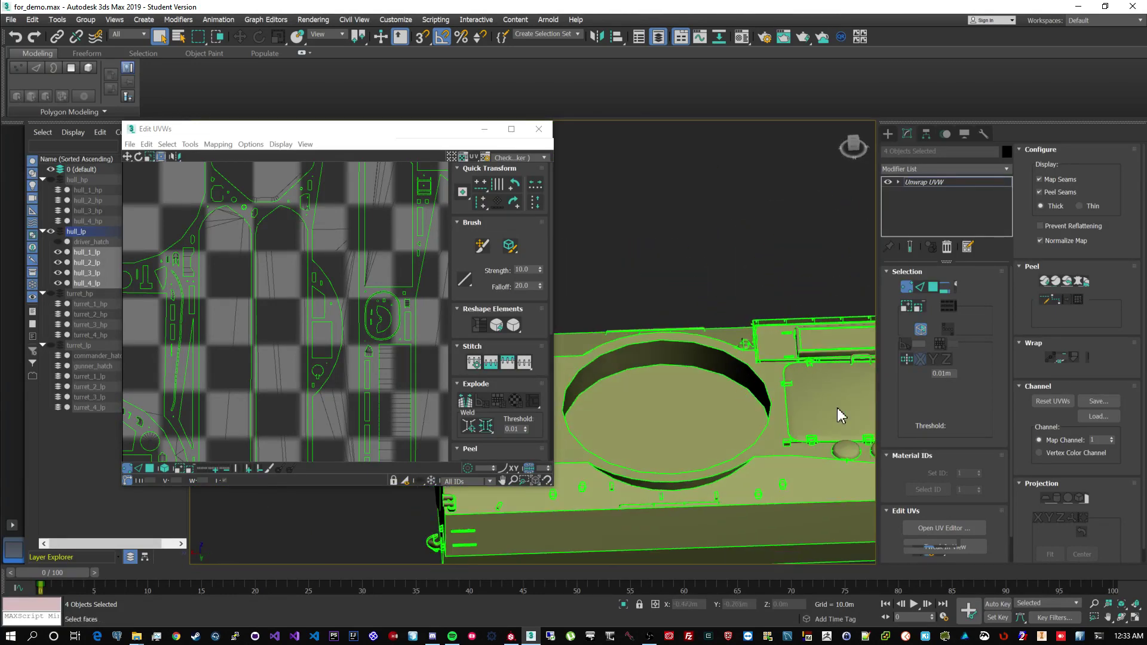
pyautogui.scroll(5, 840, 404)
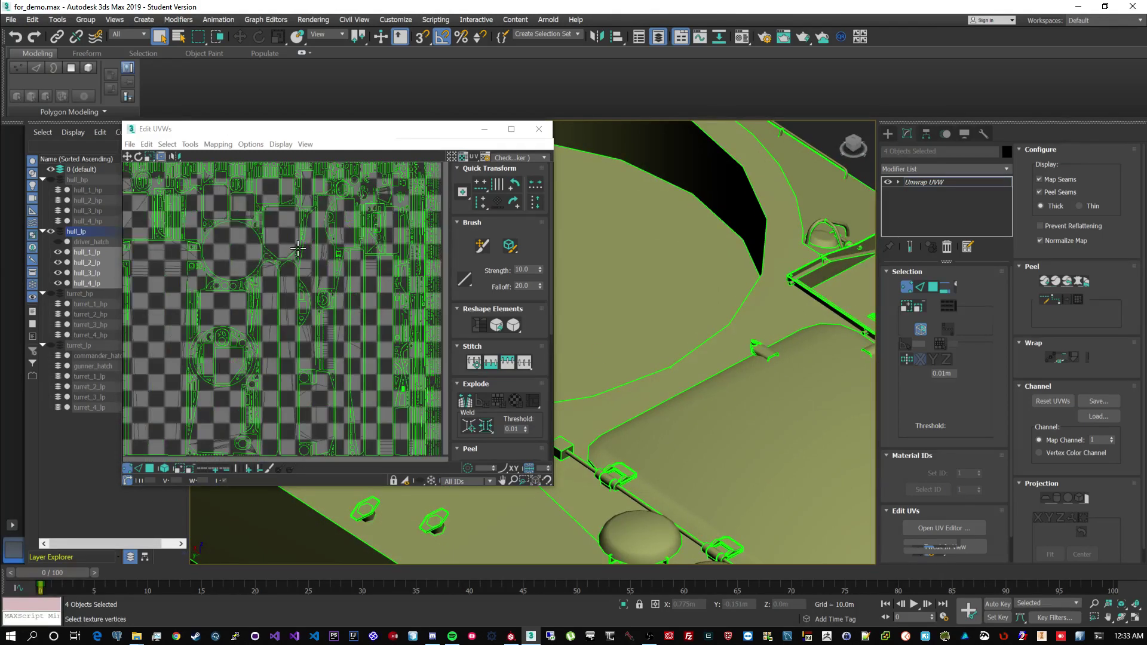
pyautogui.scroll(2, 242, 177)
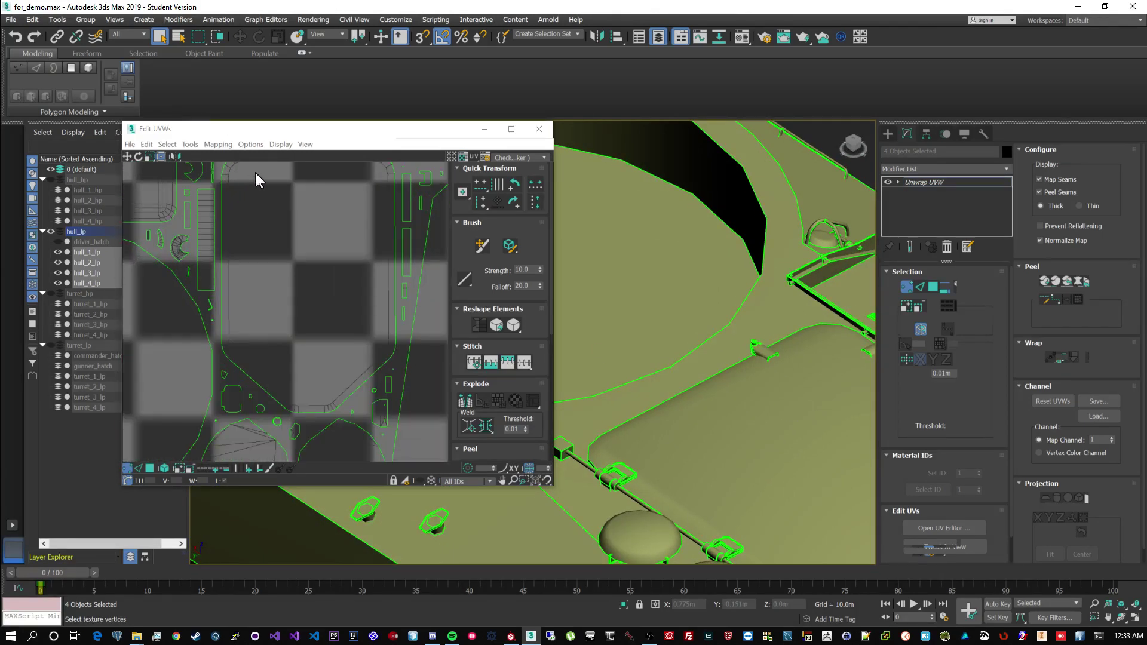
pyautogui.scroll(-3, 332, 227)
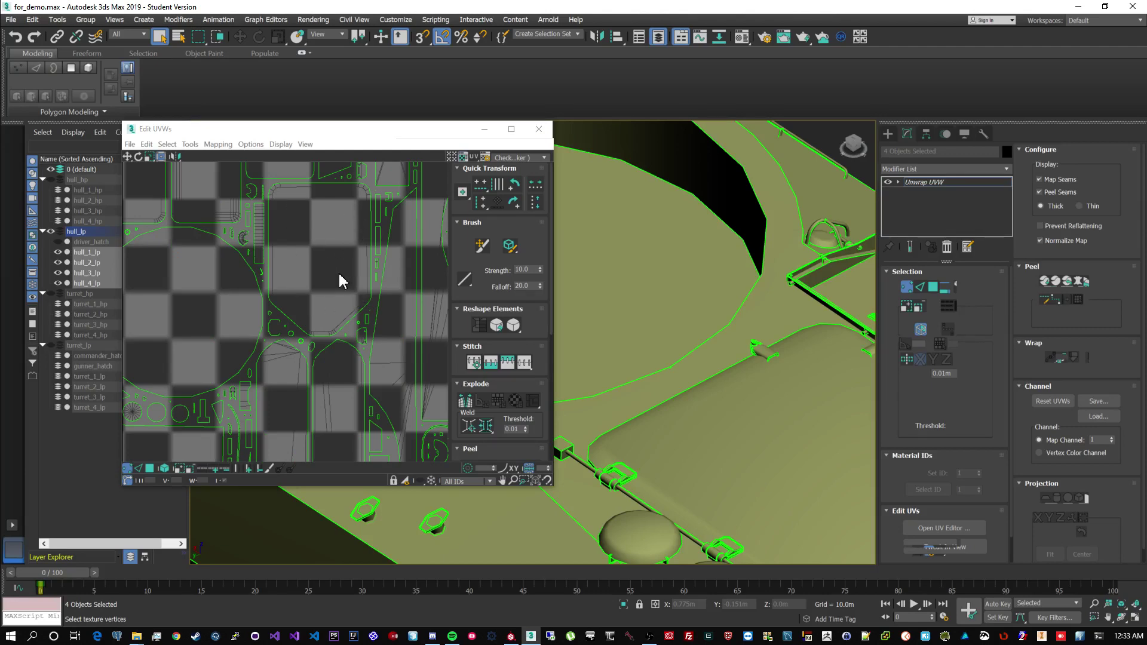
# Examine the map seams on the hull's front, around the small hatch panel, the headlight and the sloped nose plates
pyautogui.scroll(-4, 747, 390)
pyautogui.moveTo(747, 391); pyautogui.dragTo(697, 289, button='middle')
pyautogui.scroll(-4, 737, 336)
pyautogui.keyDown('alt'); pyautogui.moveTo(737, 336); pyautogui.dragTo(717, 323, button='middle'); pyautogui.keyUp('alt')
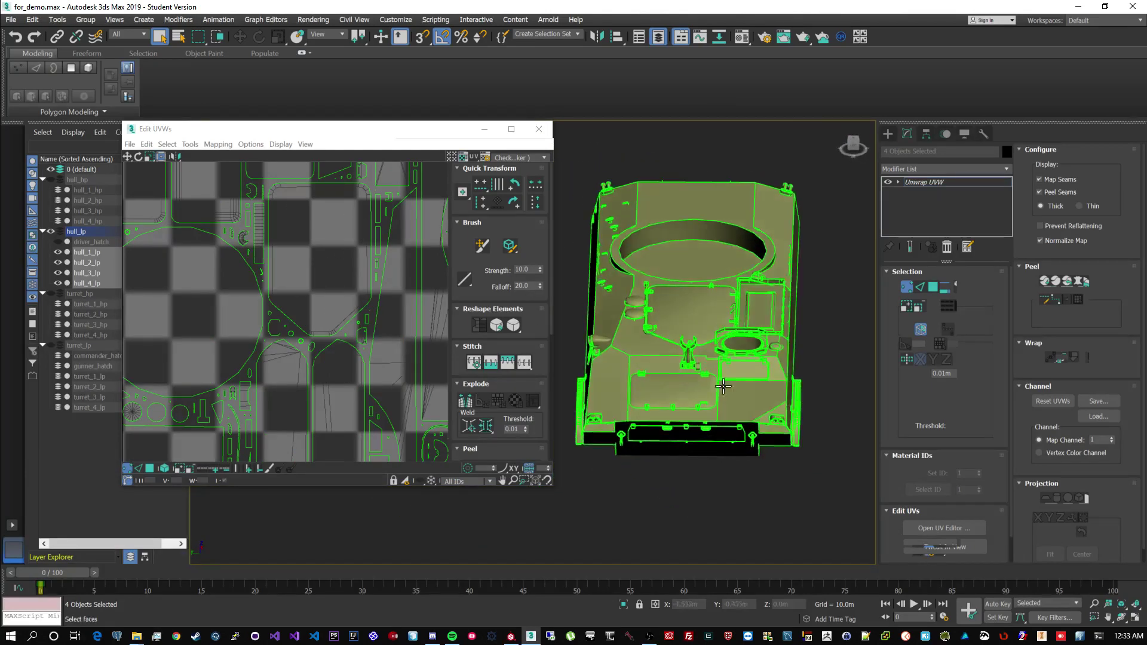
pyautogui.scroll(4, 713, 422)
pyautogui.keyDown('alt'); pyautogui.moveTo(713, 423); pyautogui.dragTo(812, 410, button='middle'); pyautogui.keyUp('alt')
pyautogui.scroll(4, 692, 324)
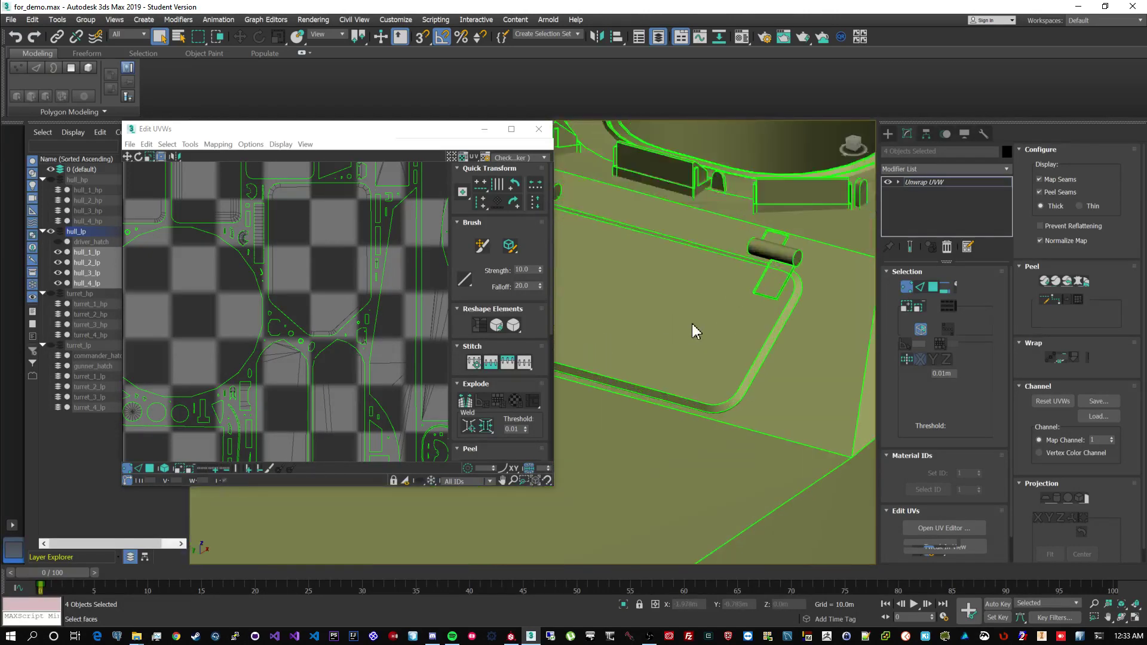
pyautogui.scroll(-1, 713, 324)
pyautogui.moveTo(715, 325)
pyautogui.keyDown('alt'); pyautogui.mouseDown(button='middle')
pyautogui.moveTo(747, 335)
pyautogui.moveTo(736, 334)
pyautogui.mouseUp(button='middle'); pyautogui.keyUp('alt')
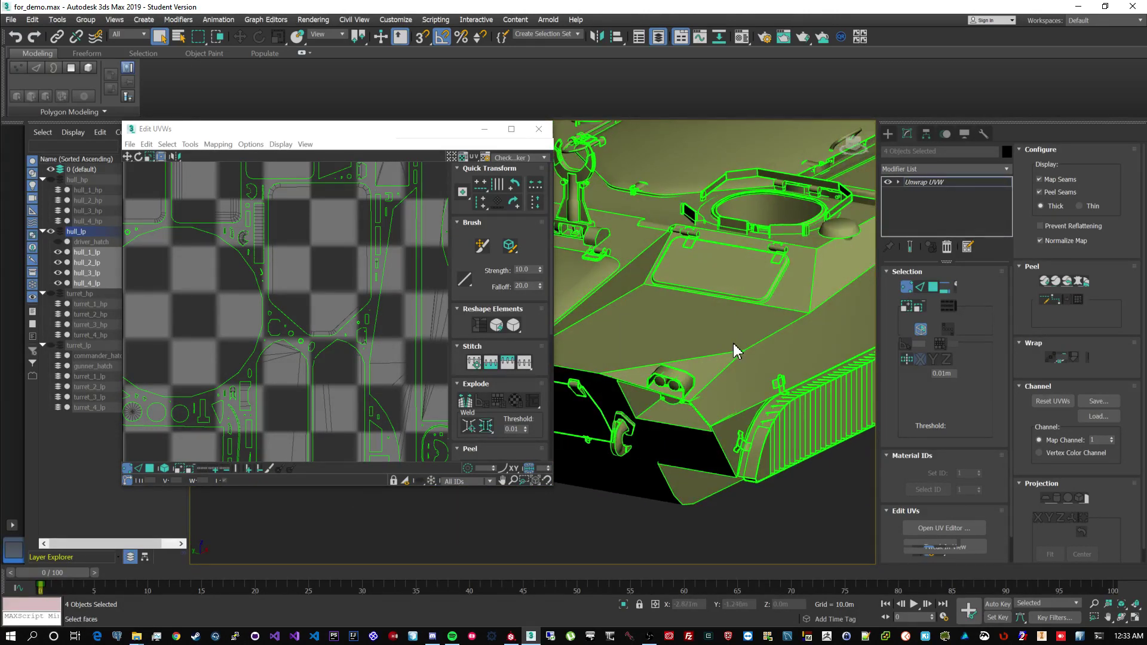
pyautogui.scroll(2, 734, 343)
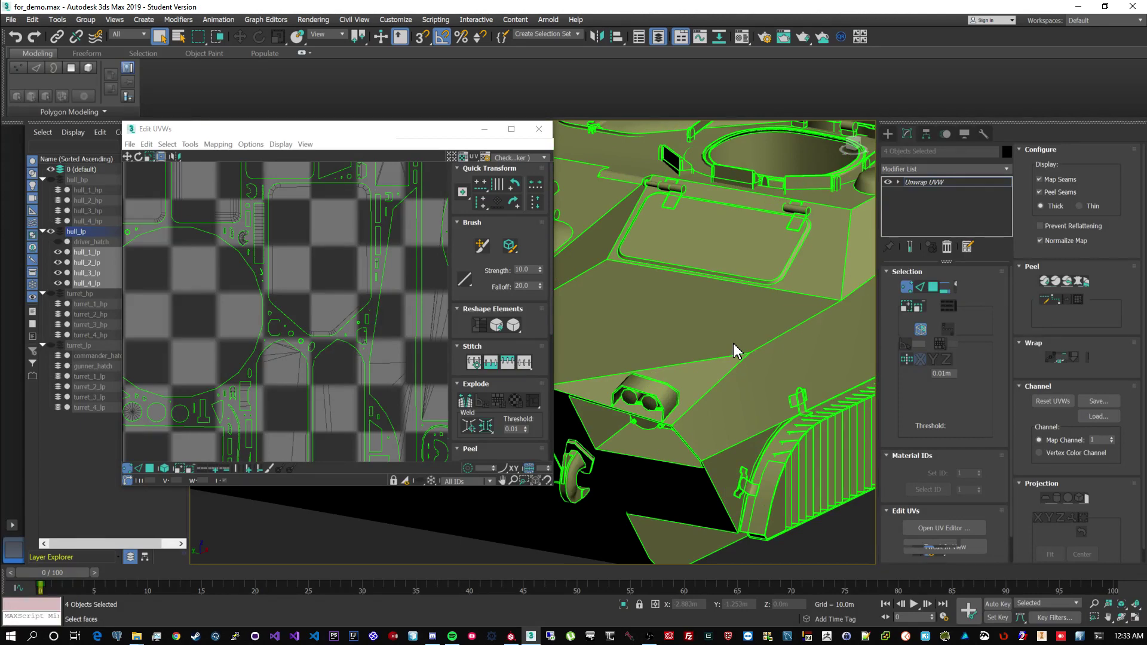
pyautogui.scroll(3, 673, 399)
pyautogui.scroll(-3, 757, 325)
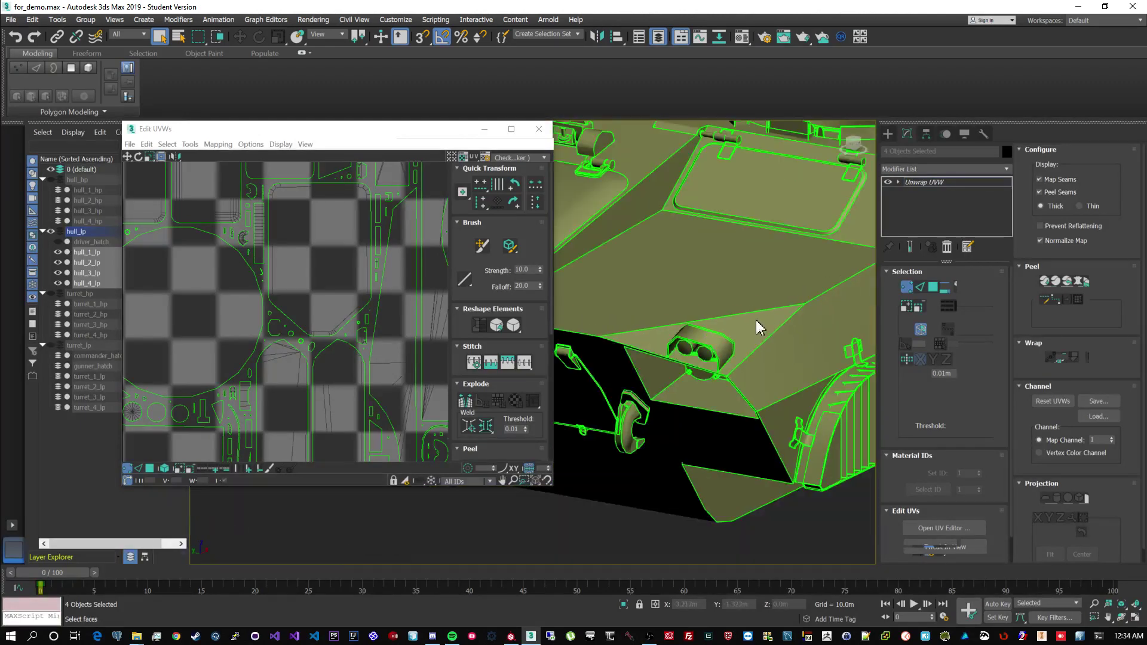
pyautogui.moveTo(757, 325); pyautogui.dragTo(676, 486, button='middle')
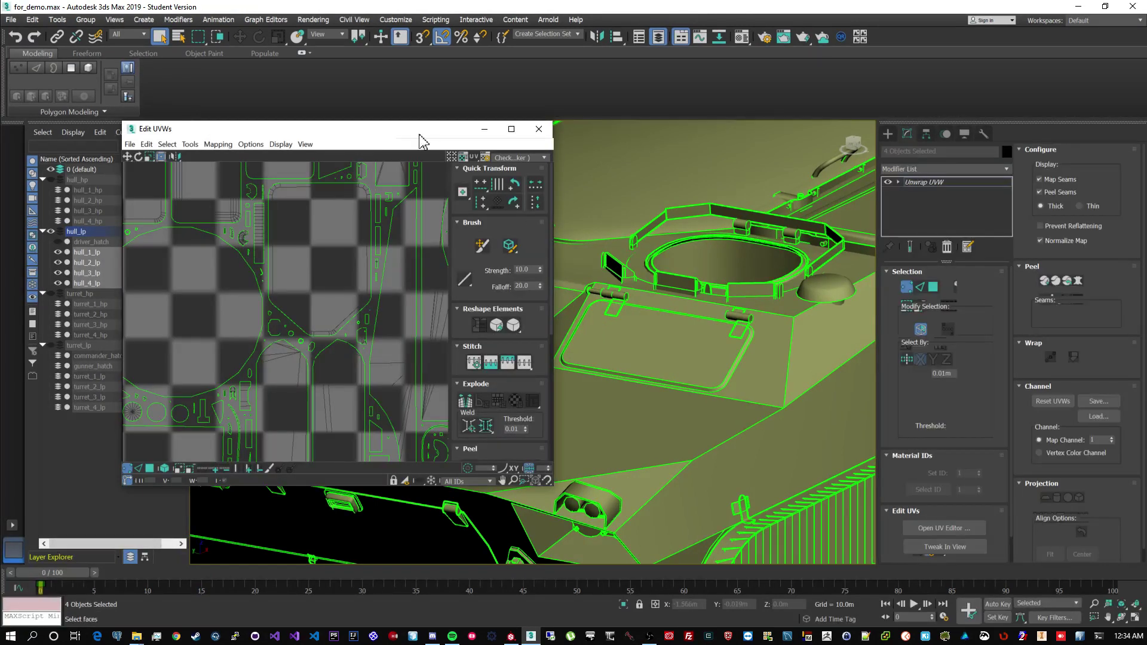
# Reposition the UV editor window and inspect the seams between the turret ring wall, the deck and the large hatch from several angles
pyautogui.moveTo(418, 133); pyautogui.dragTo(412, 105)
pyautogui.scroll(-5, 663, 254)
pyautogui.keyDown('alt'); pyautogui.moveTo(740, 294); pyautogui.dragTo(737, 306, button='middle'); pyautogui.keyUp('alt')
pyautogui.scroll(3, 737, 306)
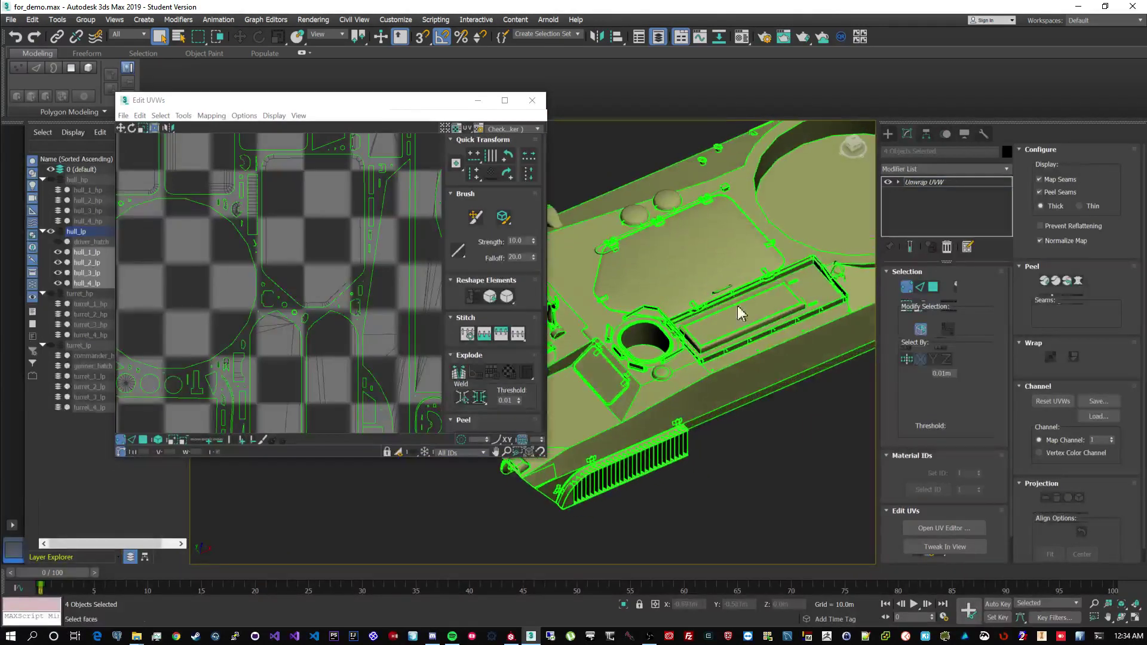
pyautogui.scroll(1, 748, 223)
pyautogui.scroll(8, 693, 239)
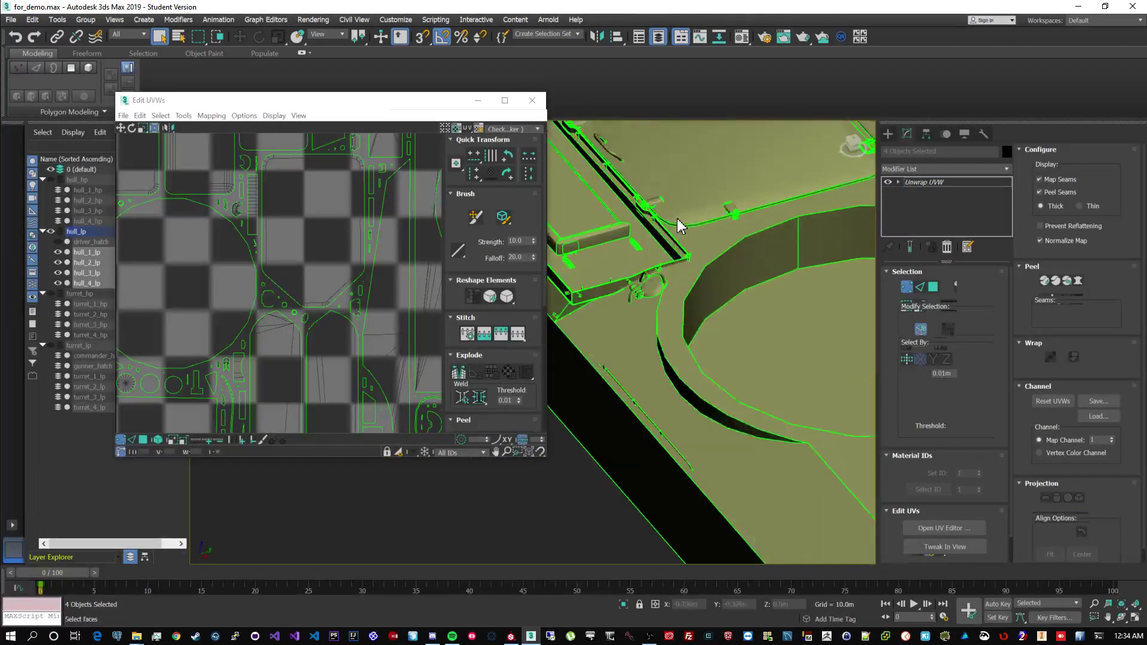
pyautogui.keyDown('alt'); pyautogui.moveTo(690, 228); pyautogui.dragTo(604, 299, button='middle'); pyautogui.keyUp('alt')
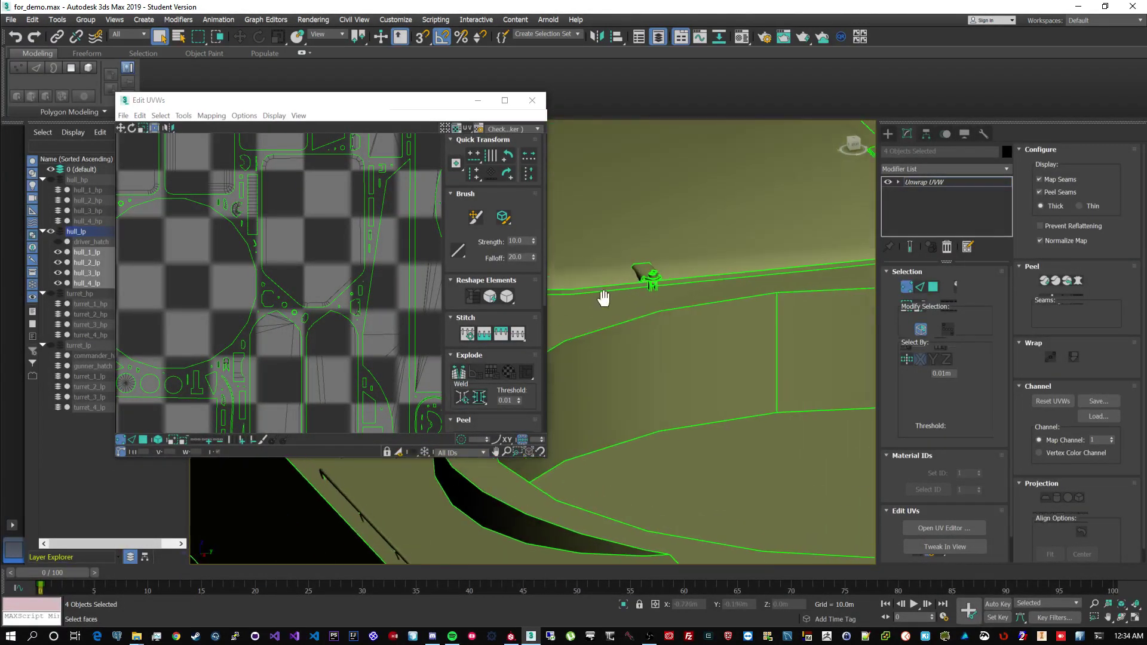
pyautogui.keyDown('alt'); pyautogui.moveTo(855, 301); pyautogui.dragTo(778, 310, button='middle'); pyautogui.keyUp('alt')
pyautogui.scroll(-6, 778, 310)
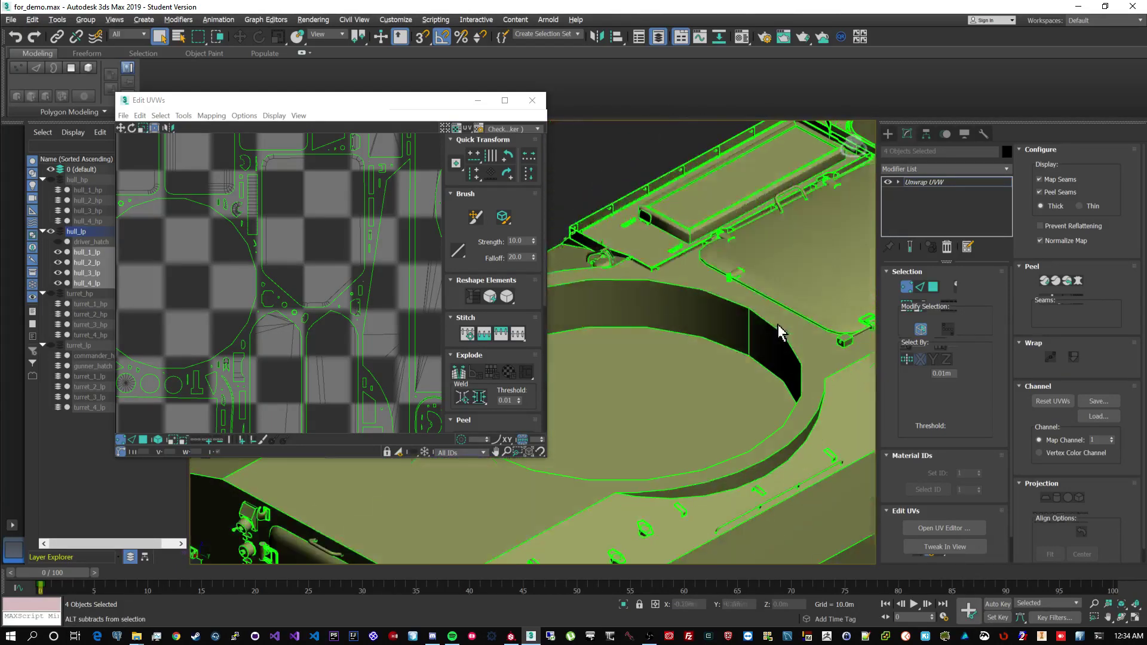
pyautogui.moveTo(768, 389)
pyautogui.keyDown('alt'); pyautogui.mouseDown(button='middle')
pyautogui.moveTo(735, 389)
pyautogui.moveTo(779, 373)
pyautogui.moveTo(812, 385)
pyautogui.moveTo(766, 326)
pyautogui.mouseUp(button='middle'); pyautogui.keyUp('alt')
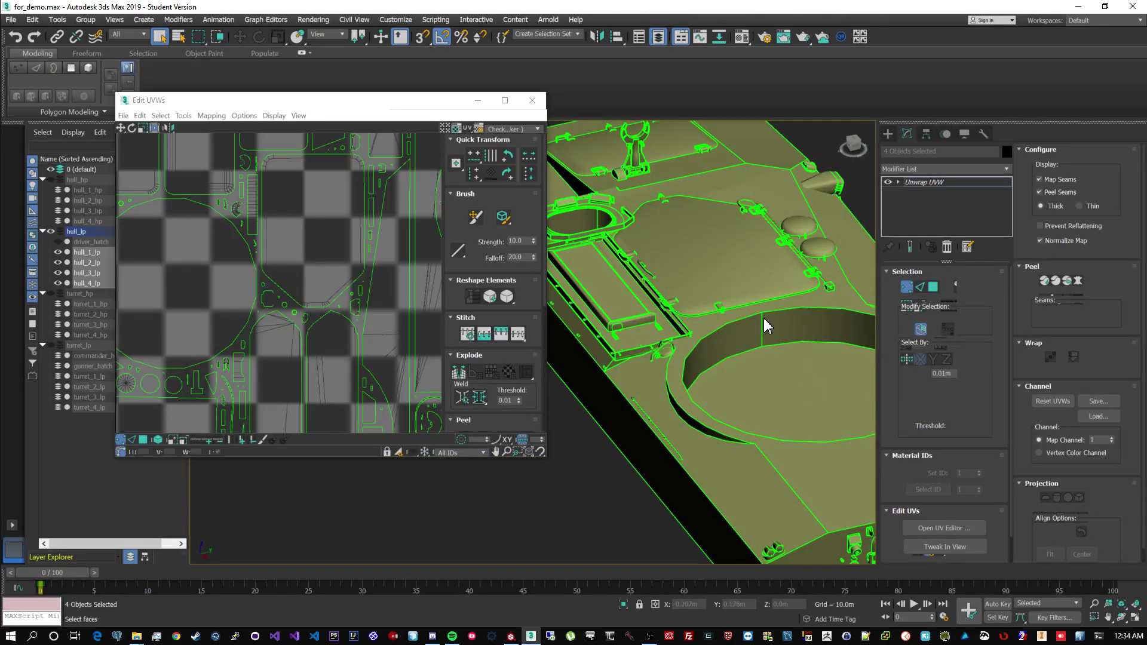
pyautogui.moveTo(753, 350)
pyautogui.keyDown('alt'); pyautogui.mouseDown(button='middle')
pyautogui.moveTo(768, 338)
pyautogui.moveTo(724, 362)
pyautogui.moveTo(751, 359)
pyautogui.mouseUp(button='middle'); pyautogui.keyUp('alt')
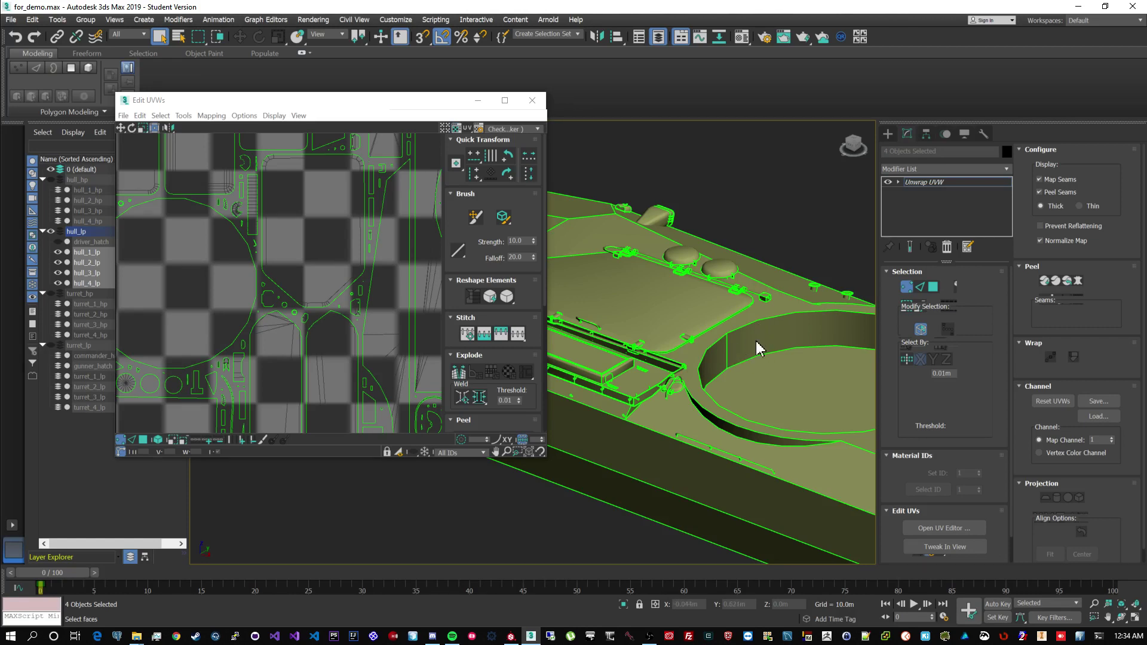
# Examine the map seams around the deck hatch's edge, its hinge hardware and the small bolts on the hull side
pyautogui.keyDown('alt'); pyautogui.moveTo(826, 336); pyautogui.dragTo(809, 373, button='middle'); pyautogui.keyUp('alt')
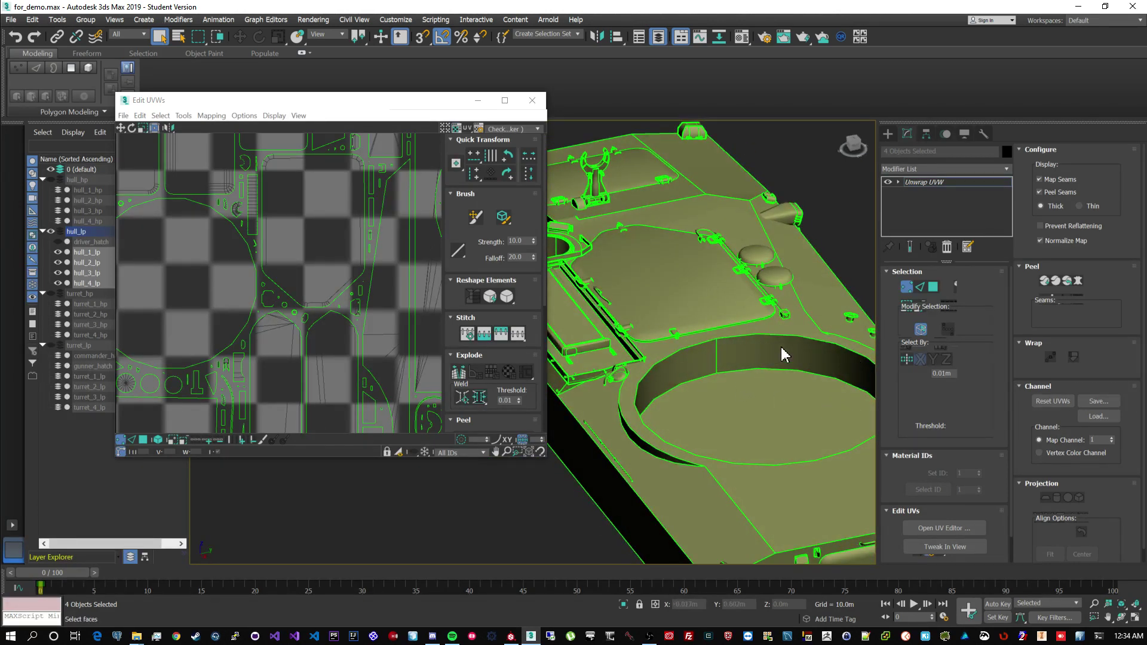
pyautogui.keyDown('alt'); pyautogui.moveTo(738, 339); pyautogui.dragTo(756, 328, button='middle'); pyautogui.keyUp('alt')
pyautogui.scroll(5, 758, 323)
pyautogui.scroll(3, 795, 325)
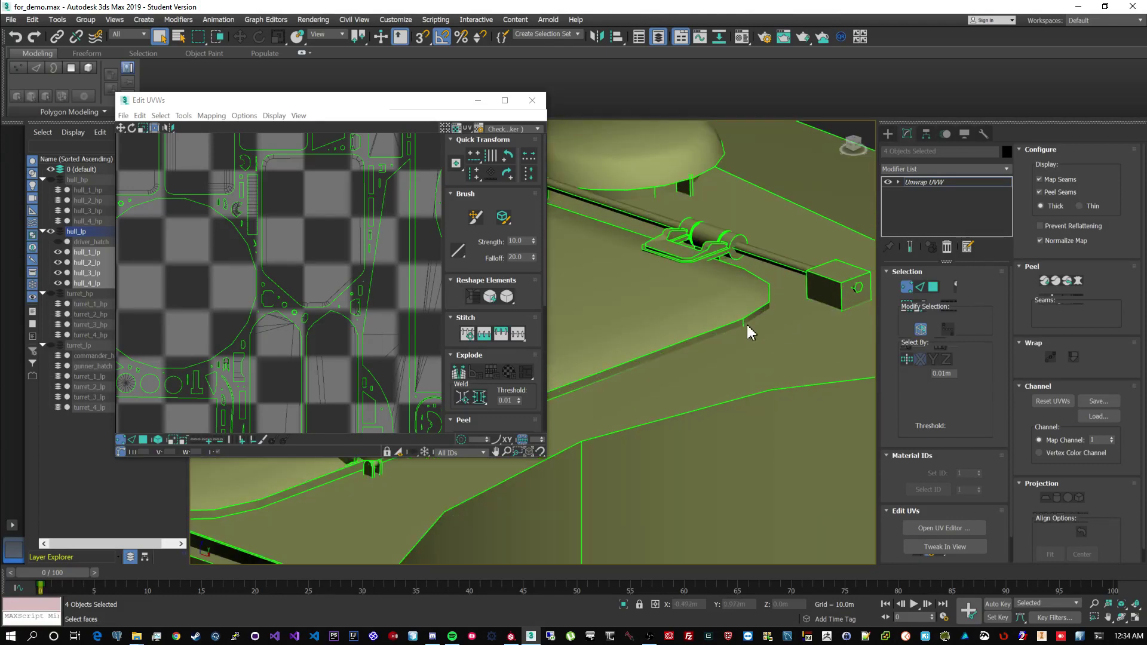
pyautogui.scroll(-8, 795, 309)
pyautogui.moveTo(799, 330)
pyautogui.keyDown('alt'); pyautogui.mouseDown(button='middle')
pyautogui.moveTo(675, 338)
pyautogui.moveTo(699, 351)
pyautogui.moveTo(796, 317)
pyautogui.moveTo(760, 307)
pyautogui.moveTo(750, 312)
pyautogui.moveTo(824, 317)
pyautogui.moveTo(781, 326)
pyautogui.moveTo(732, 294)
pyautogui.moveTo(758, 325)
pyautogui.moveTo(840, 323)
pyautogui.moveTo(843, 332)
pyautogui.mouseUp(button='middle'); pyautogui.keyUp('alt')
pyautogui.scroll(8, 768, 317)
pyautogui.scroll(-5, 779, 342)
pyautogui.scroll(4, 739, 359)
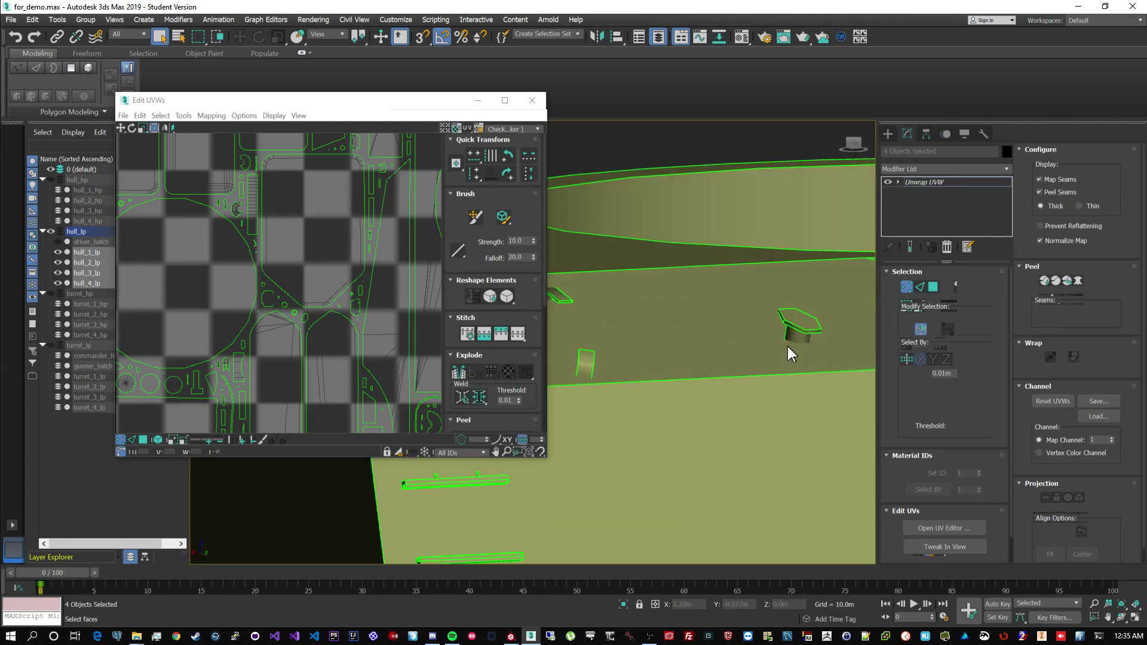
# Inspect the map seams around the rounded square door at the hull's end and its hinges and fittings
pyautogui.scroll(-5, 784, 339)
pyautogui.moveTo(790, 362)
pyautogui.keyDown('alt'); pyautogui.mouseDown(button='middle')
pyautogui.moveTo(822, 412)
pyautogui.moveTo(804, 422)
pyautogui.moveTo(835, 412)
pyautogui.moveTo(837, 435)
pyautogui.mouseUp(button='middle'); pyautogui.keyUp('alt')
pyautogui.scroll(5, 693, 345)
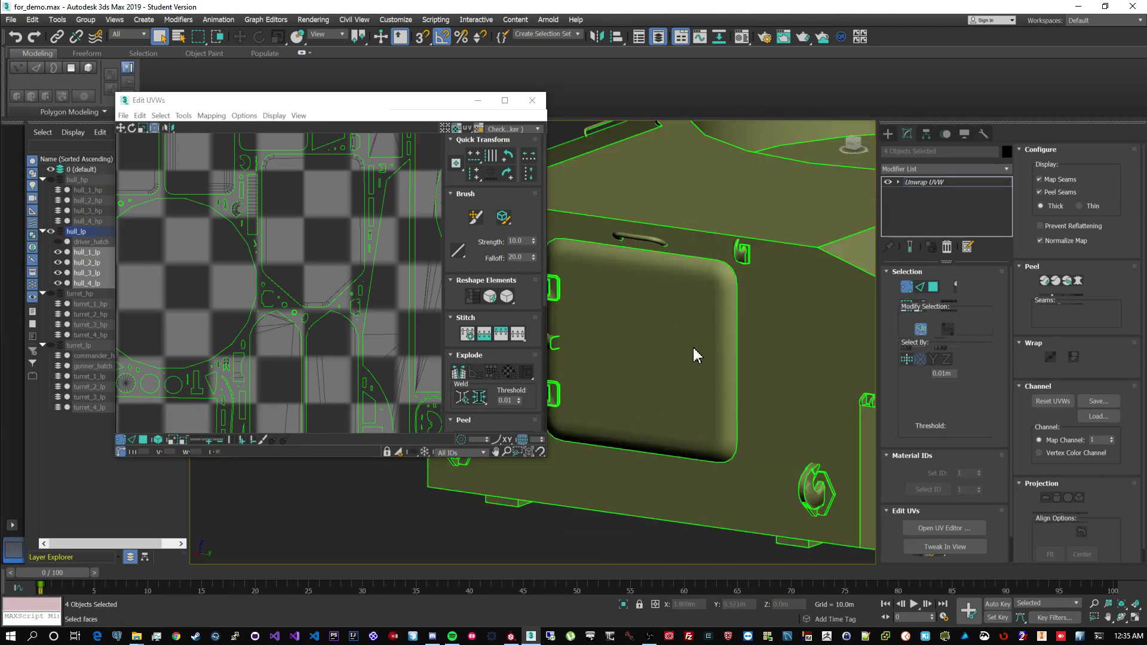
pyautogui.moveTo(693, 346); pyautogui.dragTo(721, 362, button='middle')
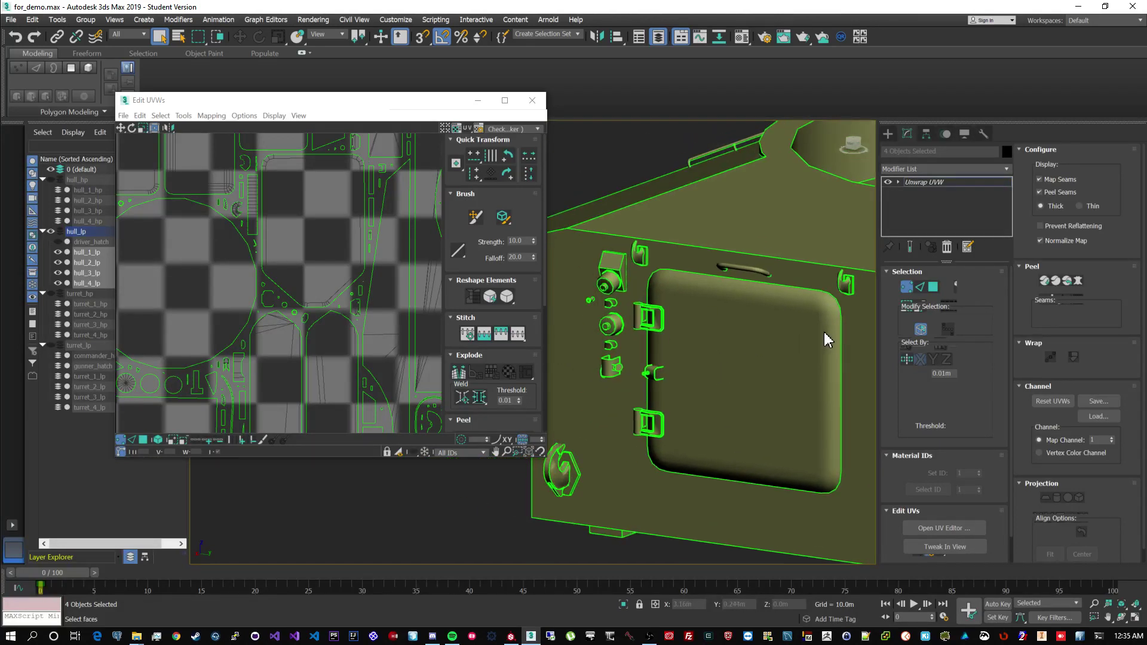
pyautogui.moveTo(823, 331); pyautogui.dragTo(737, 355, button='middle')
# Enlarge the UV editor window to show the whole checker tile and switch to polygon selection
pyautogui.moveTo(544, 460); pyautogui.dragTo(693, 559)
pyautogui.scroll(-3, 445, 332)
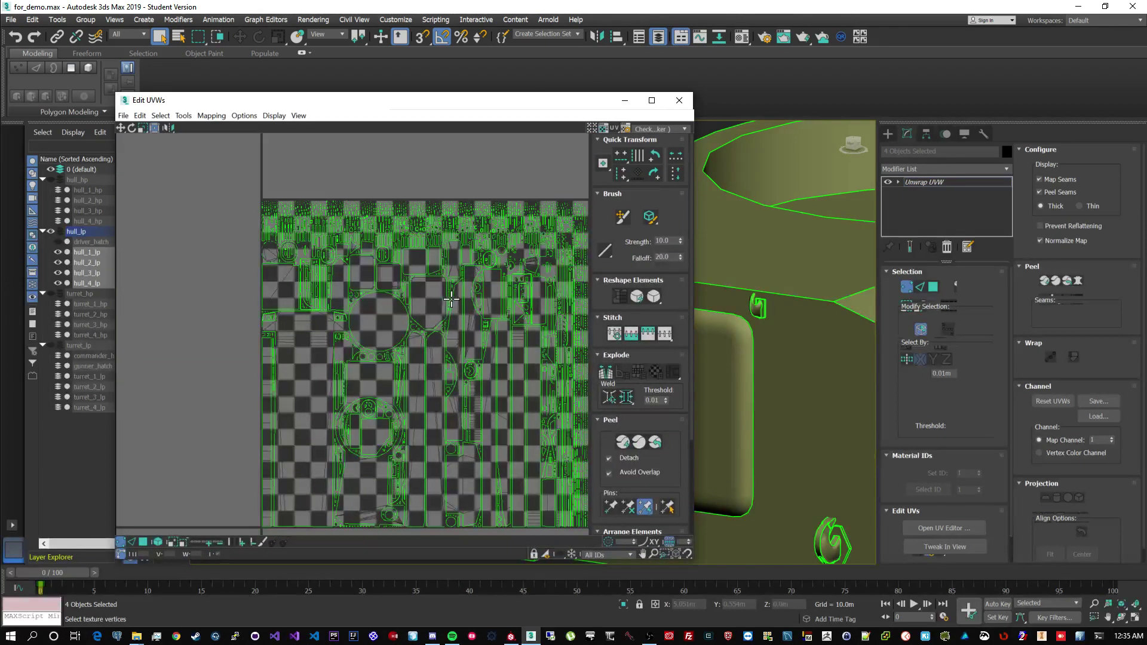
pyautogui.moveTo(666, 237)
pyautogui.mouseDown()
pyautogui.moveTo(669, 157)
pyautogui.moveTo(656, 354)
pyautogui.mouseUp()
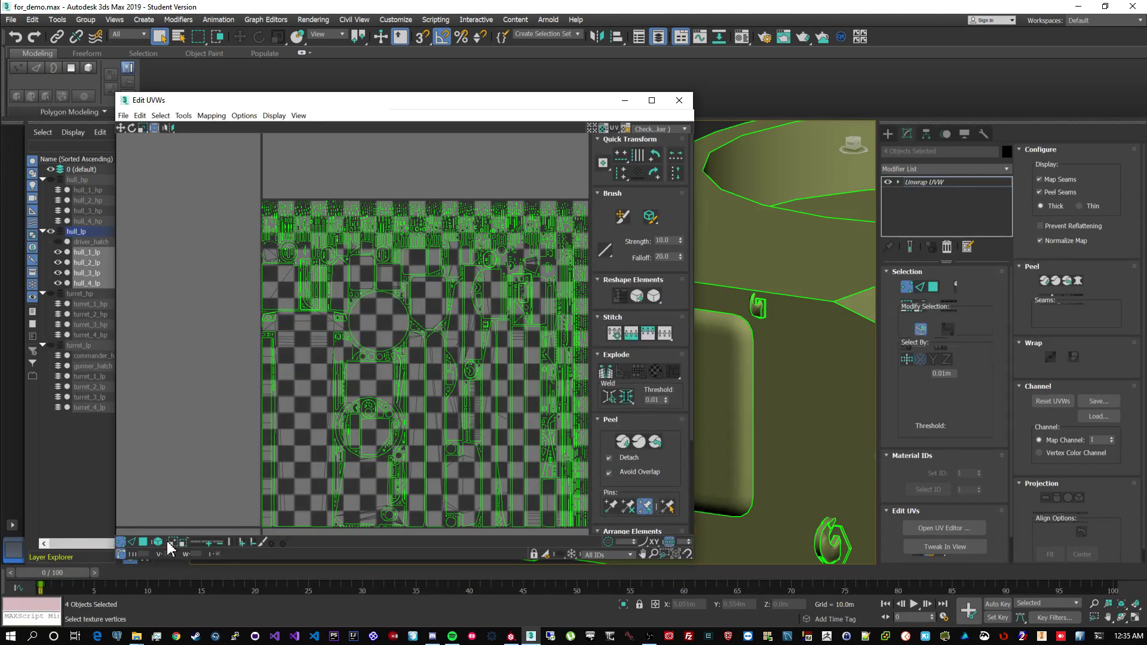
pyautogui.click(144, 543)
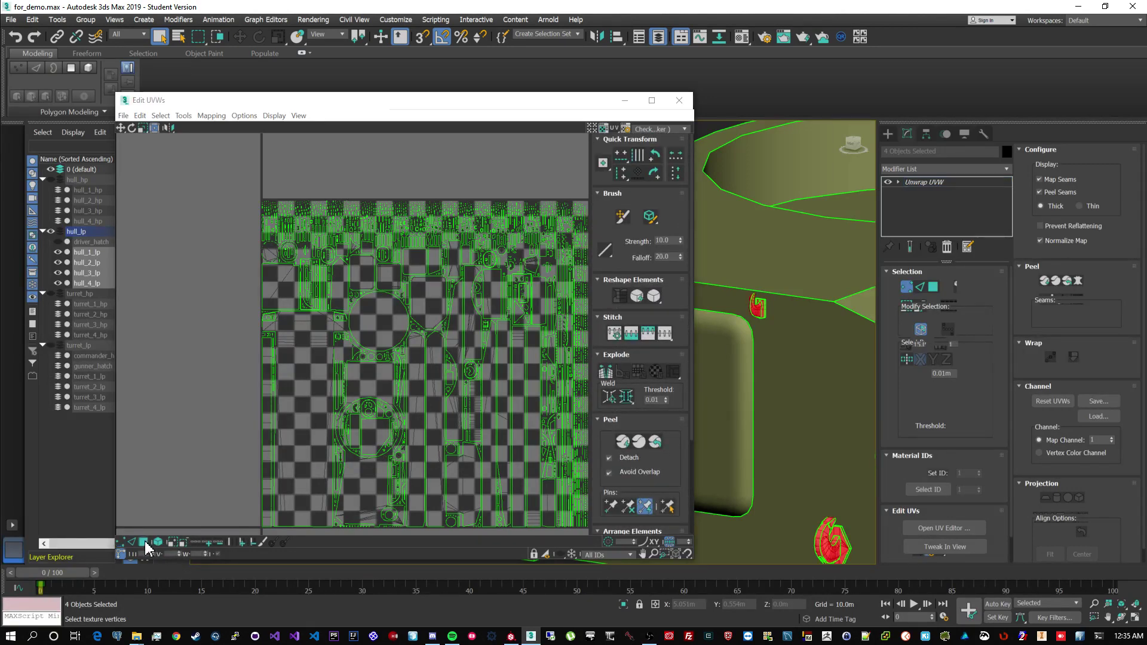
pyautogui.click(253, 191)
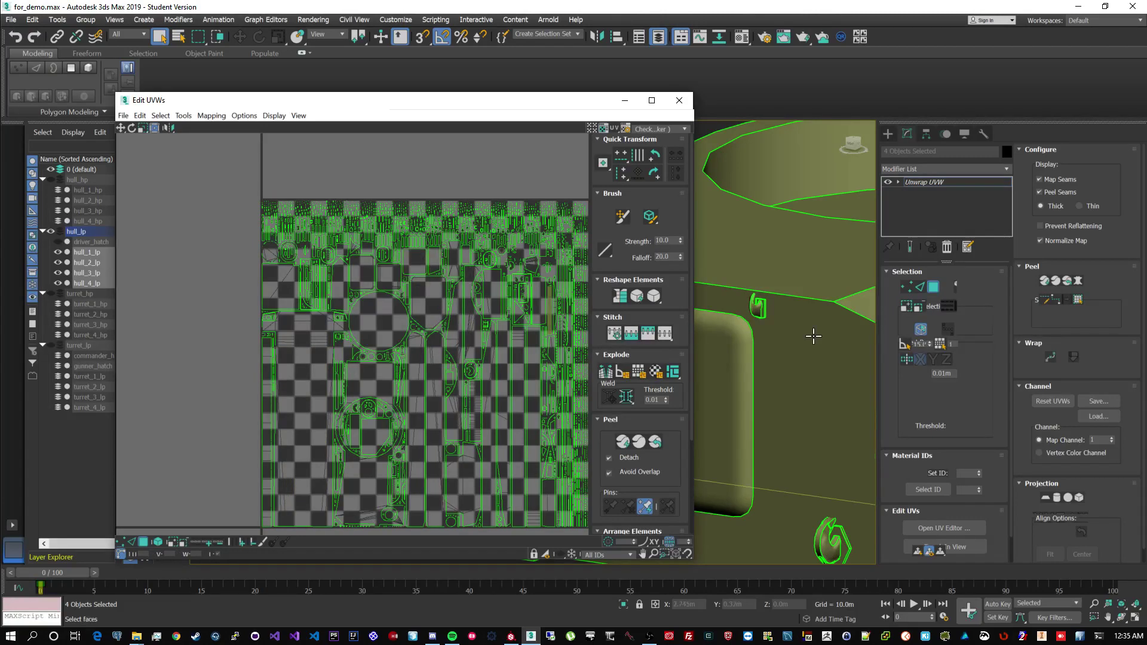
# Turn on element selection and select all polygons of the main hull body
pyautogui.scroll(-5, 806, 341)
pyautogui.click(833, 351)
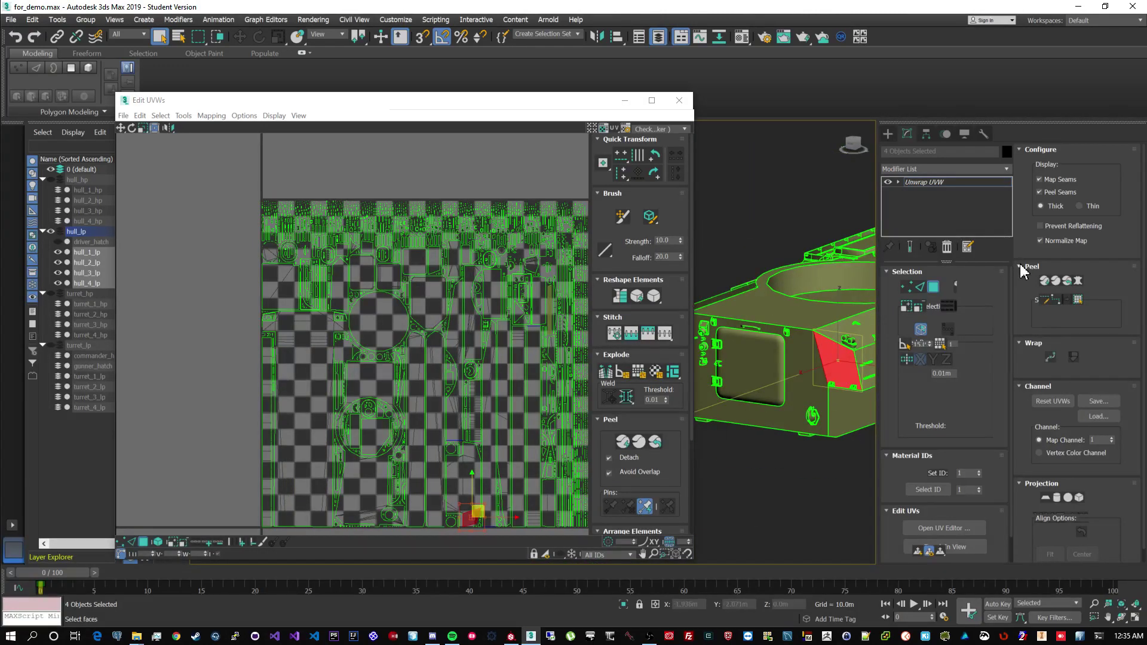
pyautogui.click(954, 288)
pyautogui.click(826, 357)
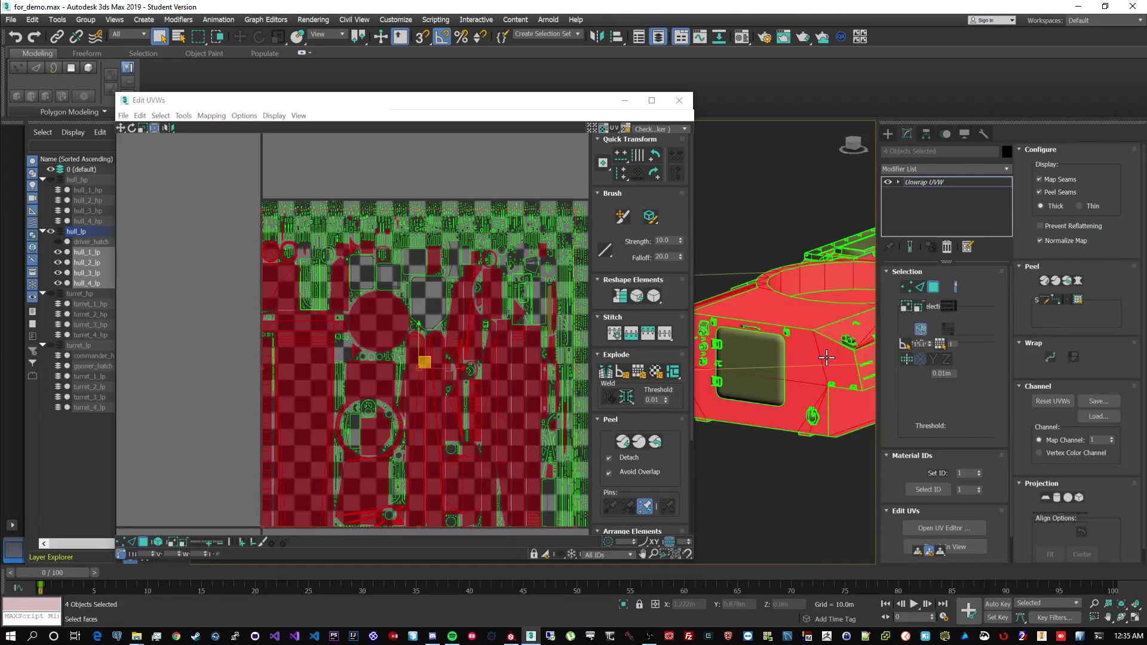
pyautogui.scroll(-4, 513, 378)
pyautogui.moveTo(483, 364); pyautogui.dragTo(293, 271)
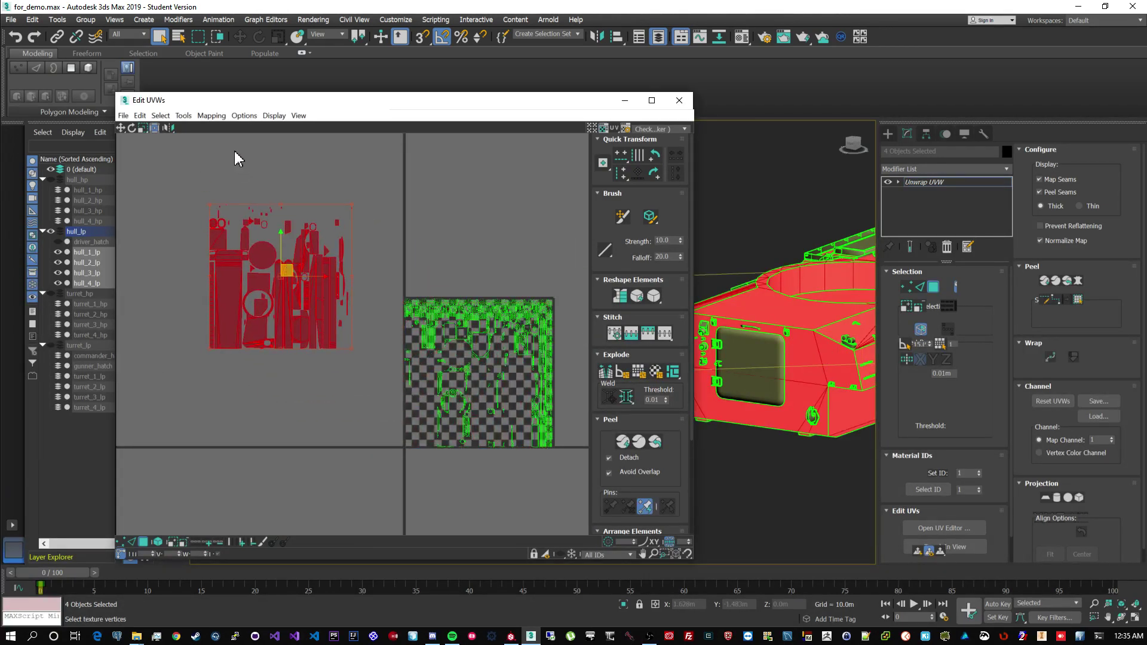
pyautogui.click(211, 115)
pyautogui.click(392, 110)
pyautogui.moveTo(390, 103); pyautogui.dragTo(392, 105)
pyautogui.hotkey('ctrl', 'z')
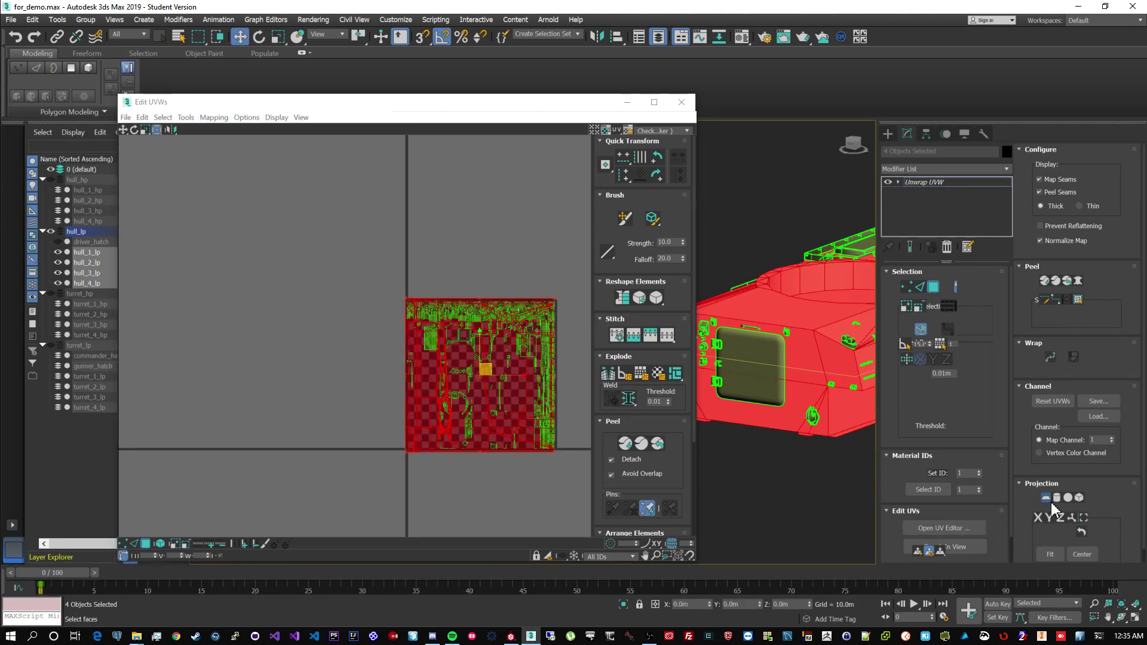
# Apply a fitted planar projection to the hull body and move the resulting shell into the empty space outside the checker tile
pyautogui.scroll(-1, 1086, 512)
pyautogui.click(1051, 540)
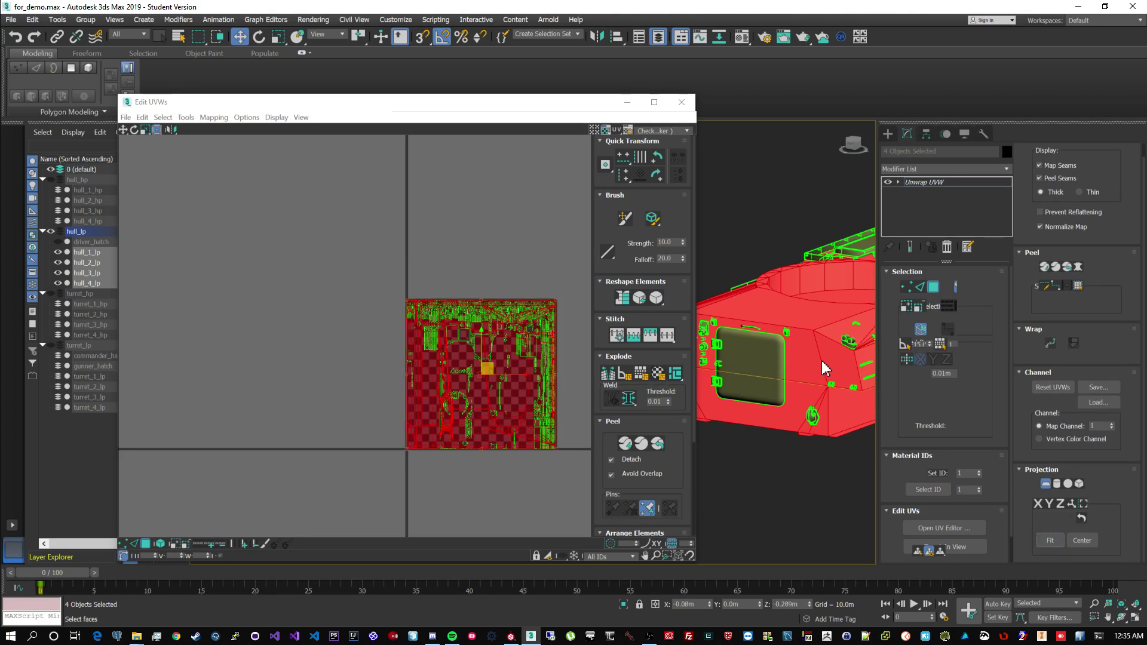
pyautogui.click(1045, 483)
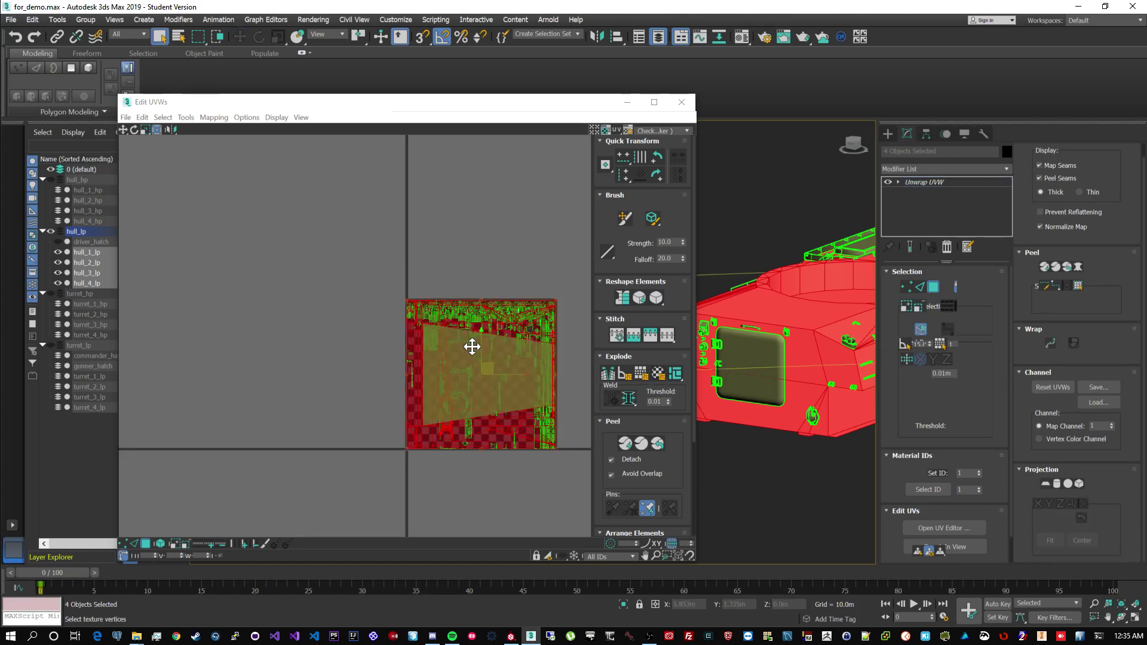
pyautogui.moveTo(493, 361); pyautogui.dragTo(230, 257)
pyautogui.click(180, 167)
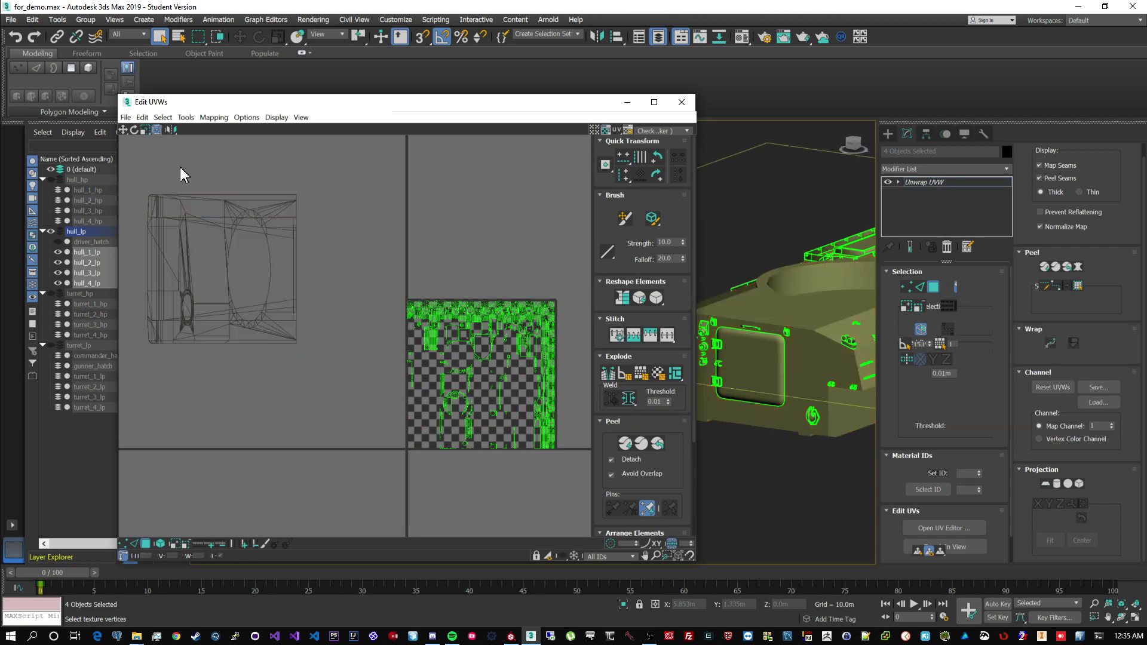
# Select the whole planar-mapped hull shell and flatten it by smoothing group
pyautogui.moveTo(144, 162); pyautogui.dragTo(335, 374)
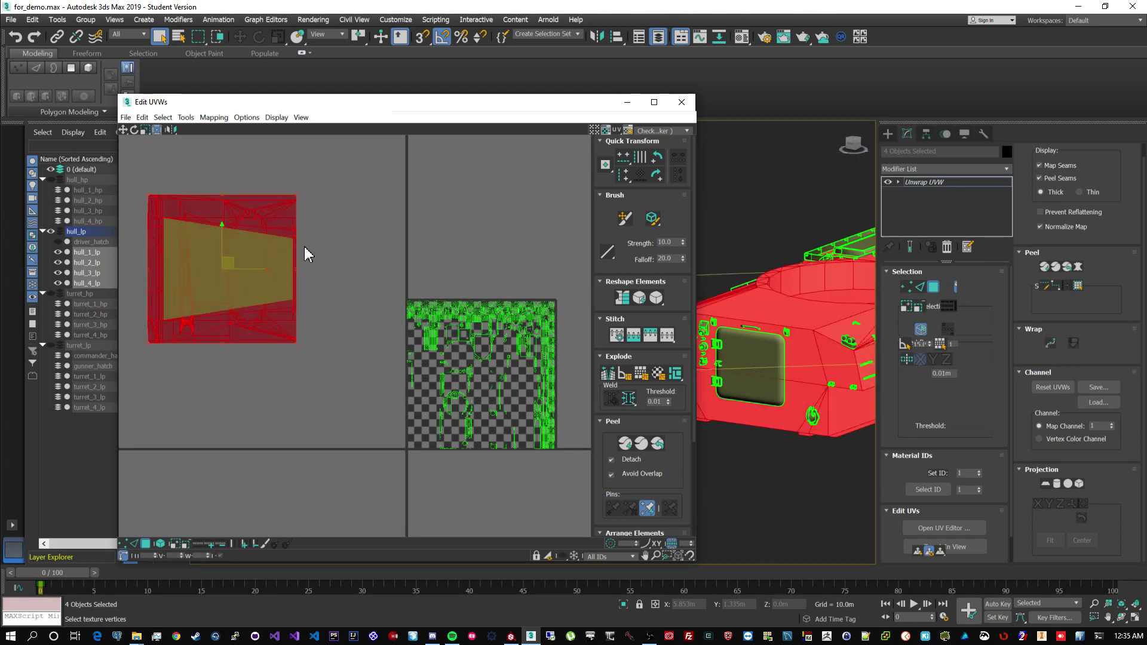
pyautogui.keyDown('alt'); pyautogui.moveTo(776, 382); pyautogui.dragTo(756, 352, button='middle'); pyautogui.keyUp('alt')
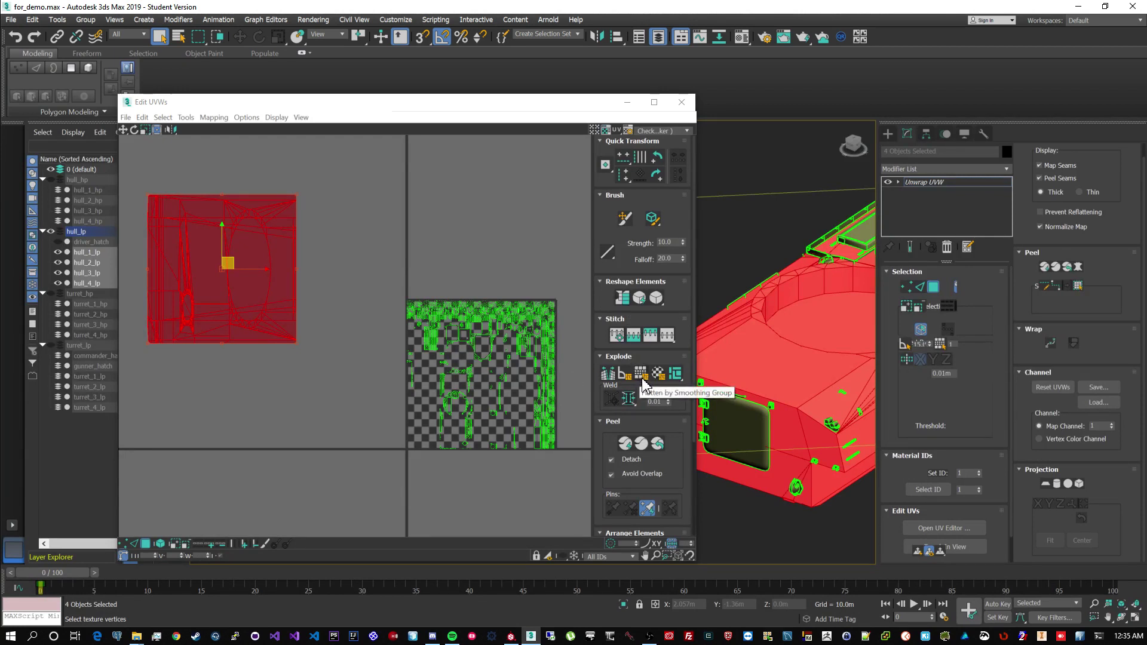
pyautogui.click(226, 170)
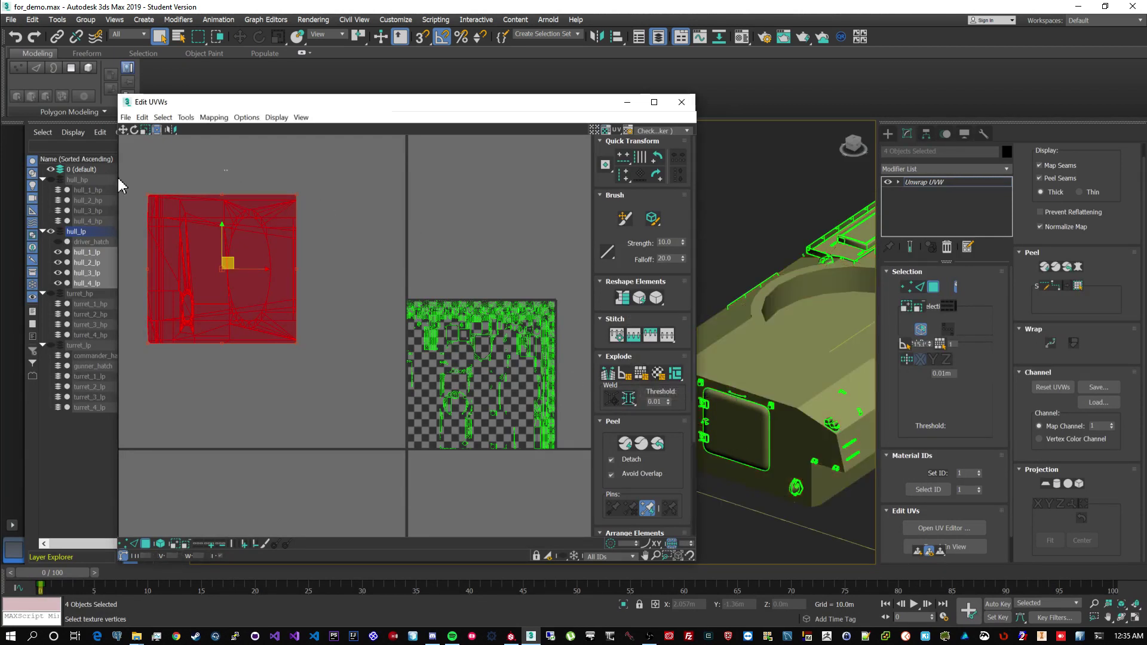
pyautogui.moveTo(138, 179); pyautogui.dragTo(331, 360)
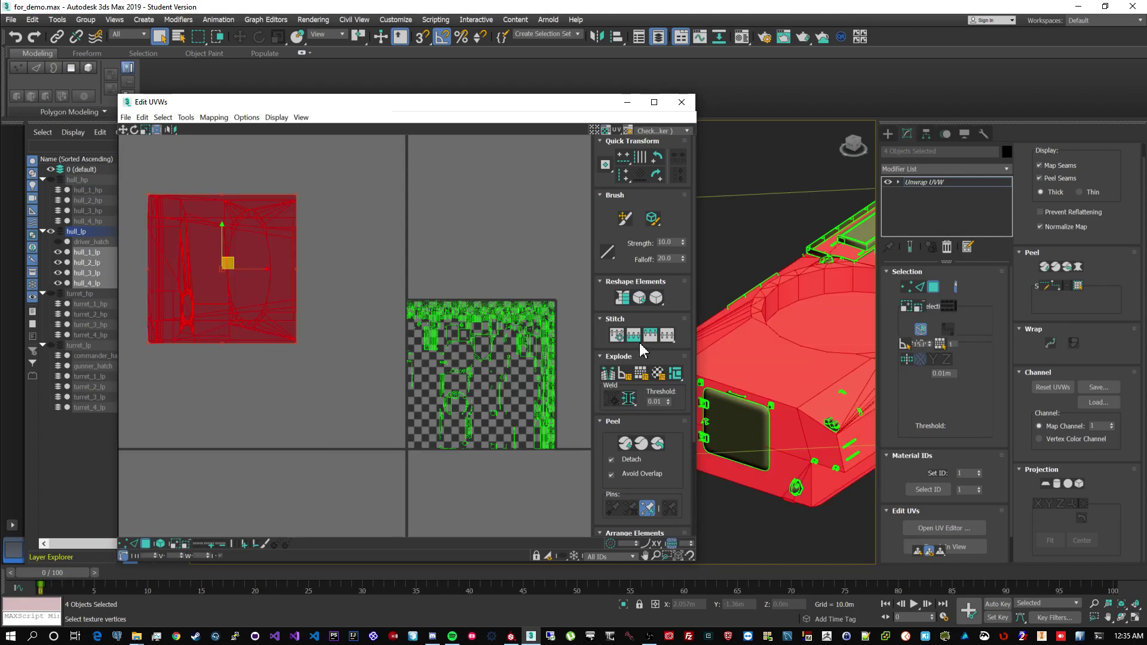
pyautogui.click(643, 369)
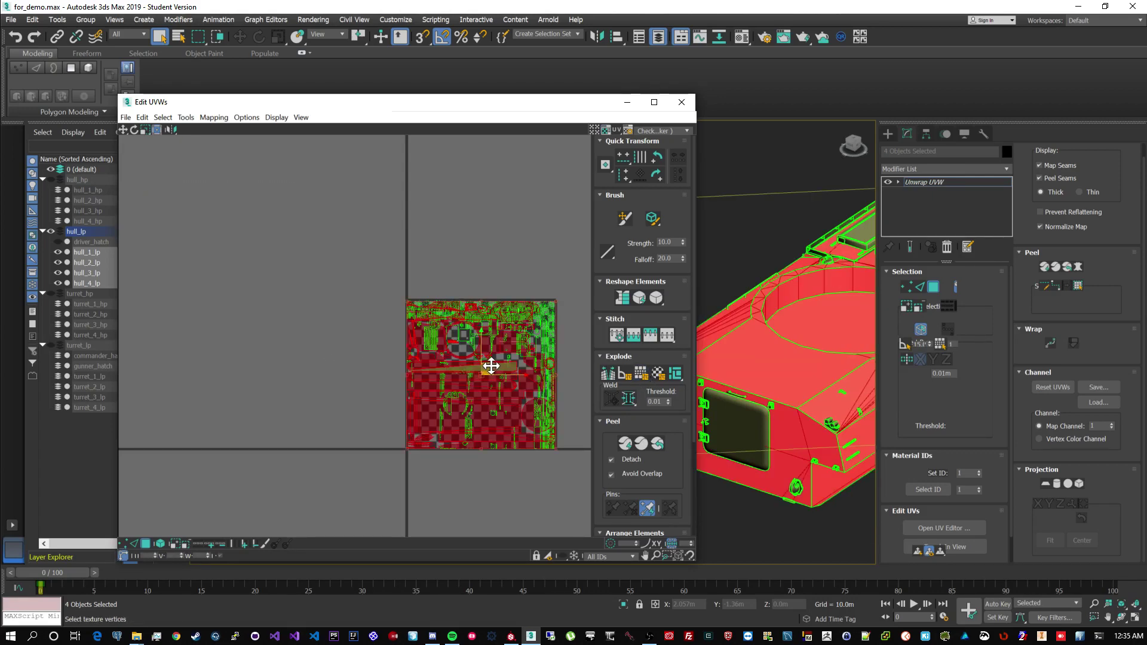
# Move the flattened hull shells into the empty space outside the checker tile and frame them
pyautogui.moveTo(491, 365); pyautogui.dragTo(266, 259)
pyautogui.click(343, 215)
pyautogui.scroll(2, 178, 220)
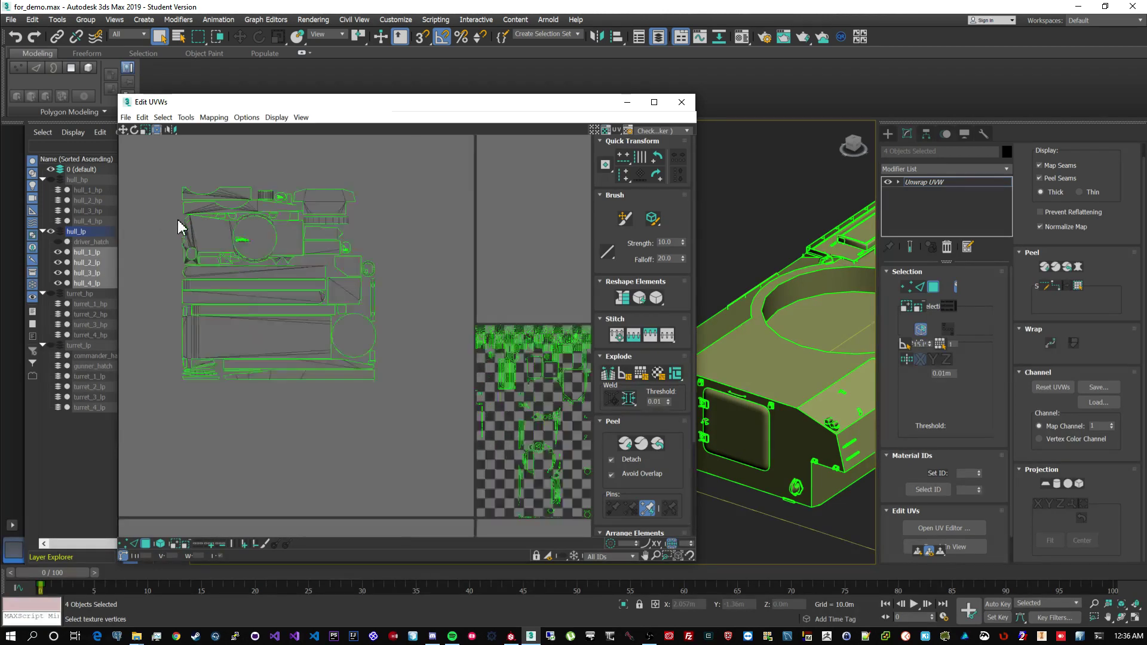
pyautogui.scroll(2, 178, 227)
pyautogui.scroll(1, 195, 228)
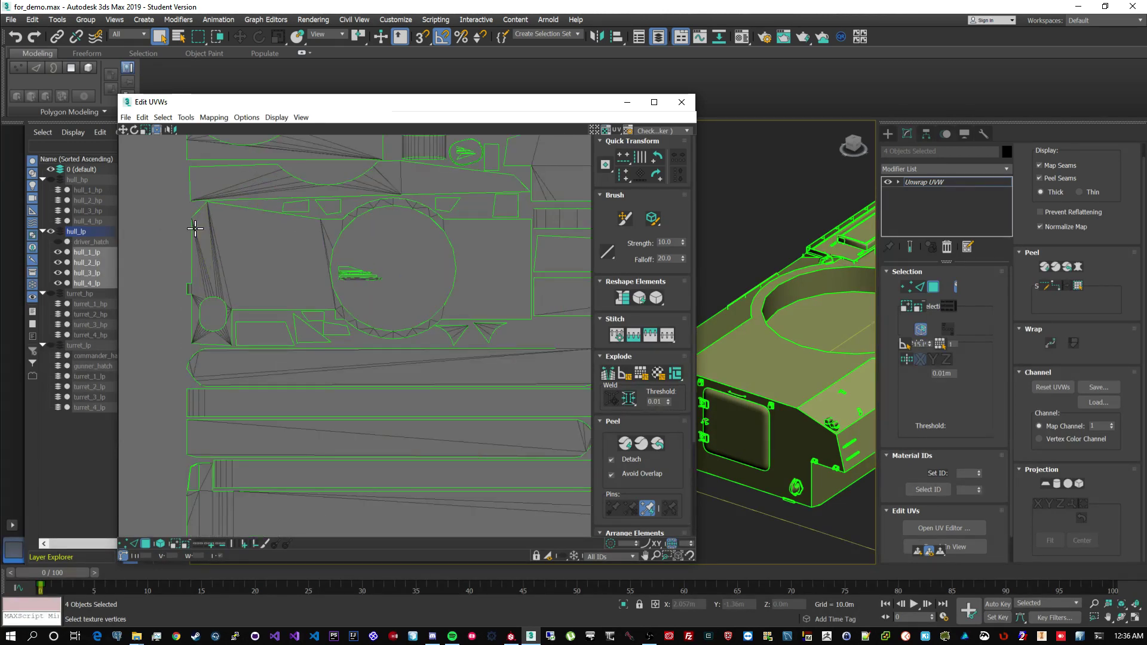
pyautogui.scroll(-2, 195, 228)
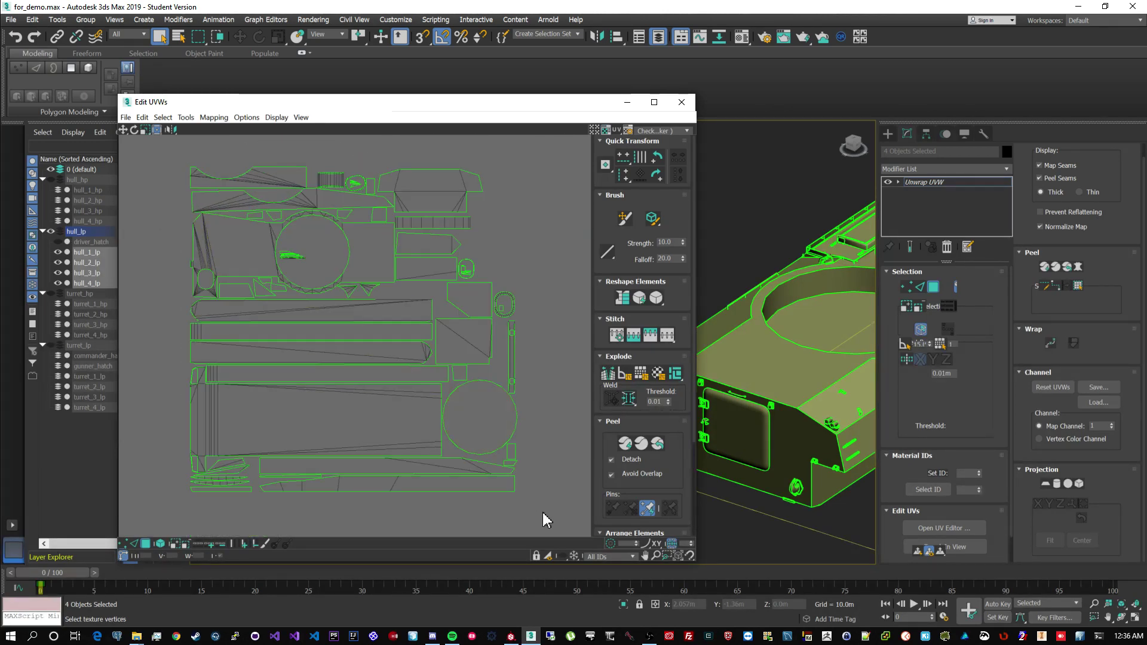
# Select all the flattened shells to compare them with the hull's surfaces, and clear the selection
pyautogui.hotkey('ctrl', 'a')
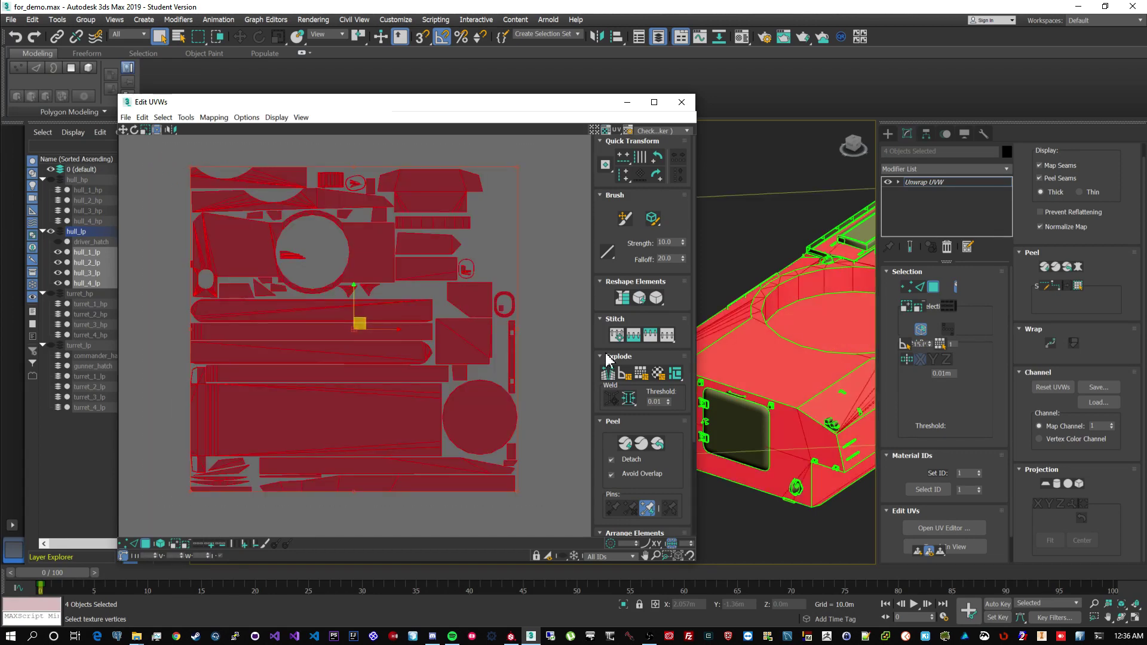
pyautogui.keyDown('alt'); pyautogui.moveTo(831, 395); pyautogui.dragTo(782, 221, button='middle'); pyautogui.keyUp('alt')
pyautogui.click(344, 145)
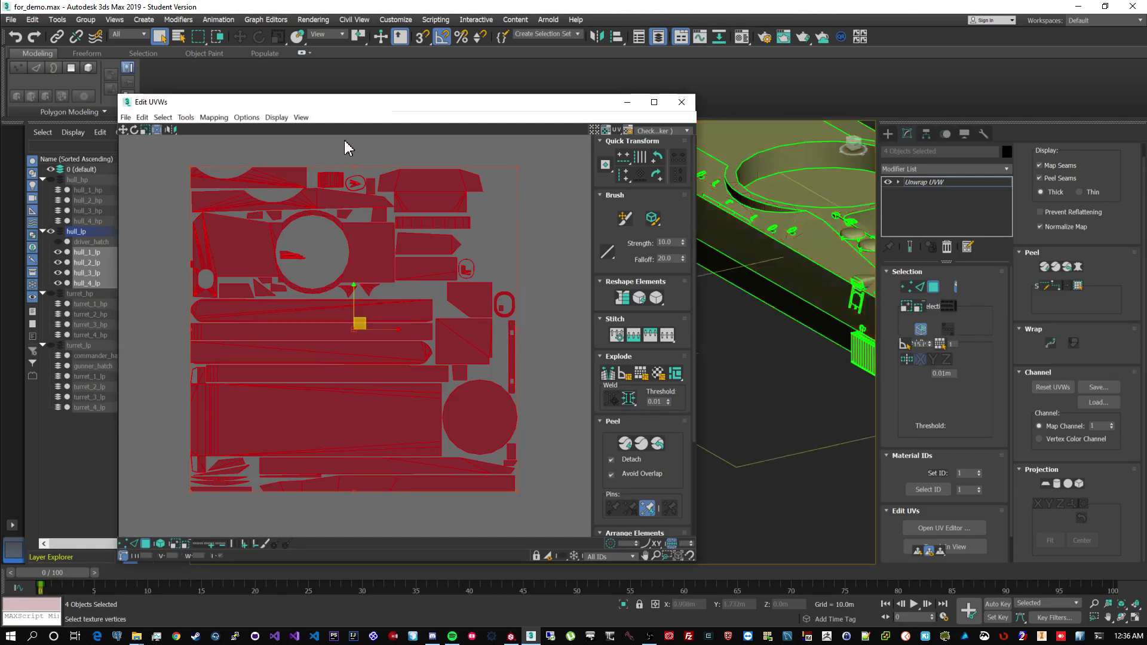
# Move the ribbed rectangular shell slightly upward, away from the hull side shells
pyautogui.scroll(5, 319, 157)
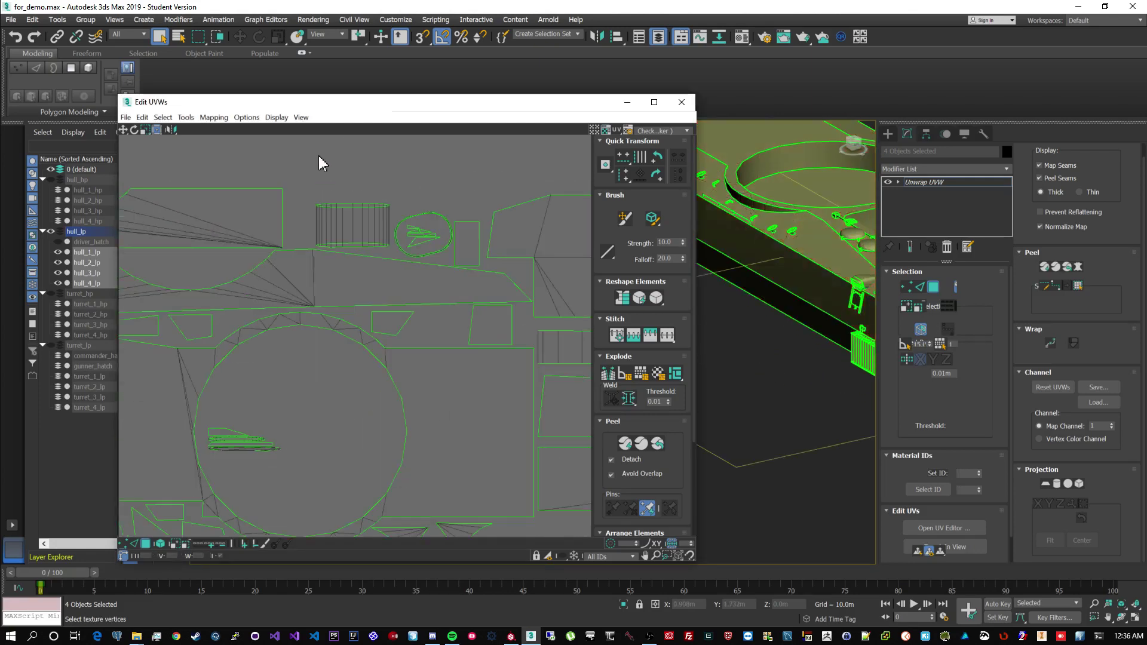
pyautogui.click(387, 218)
pyautogui.moveTo(357, 219); pyautogui.dragTo(356, 195)
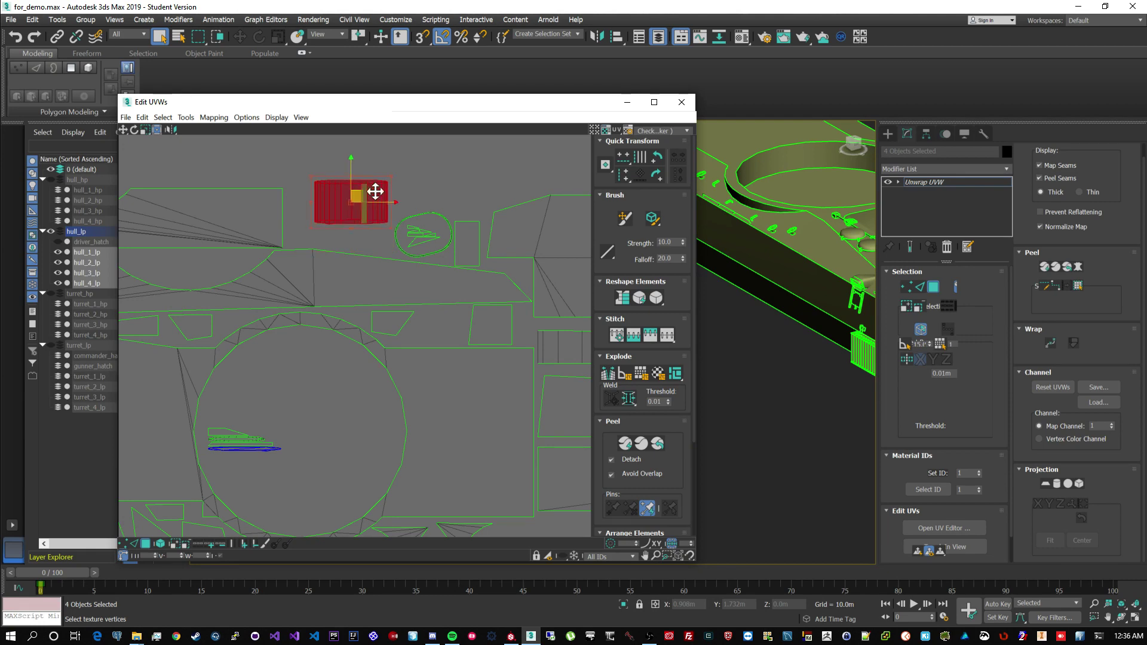
# Examine the thin sliver shells inside the turret ring opening and select part of the lowest one
pyautogui.keyDown('alt'); pyautogui.moveTo(842, 252); pyautogui.dragTo(820, 253, button='middle'); pyautogui.keyUp('alt')
pyautogui.scroll(-4, 422, 329)
pyautogui.scroll(10, 363, 351)
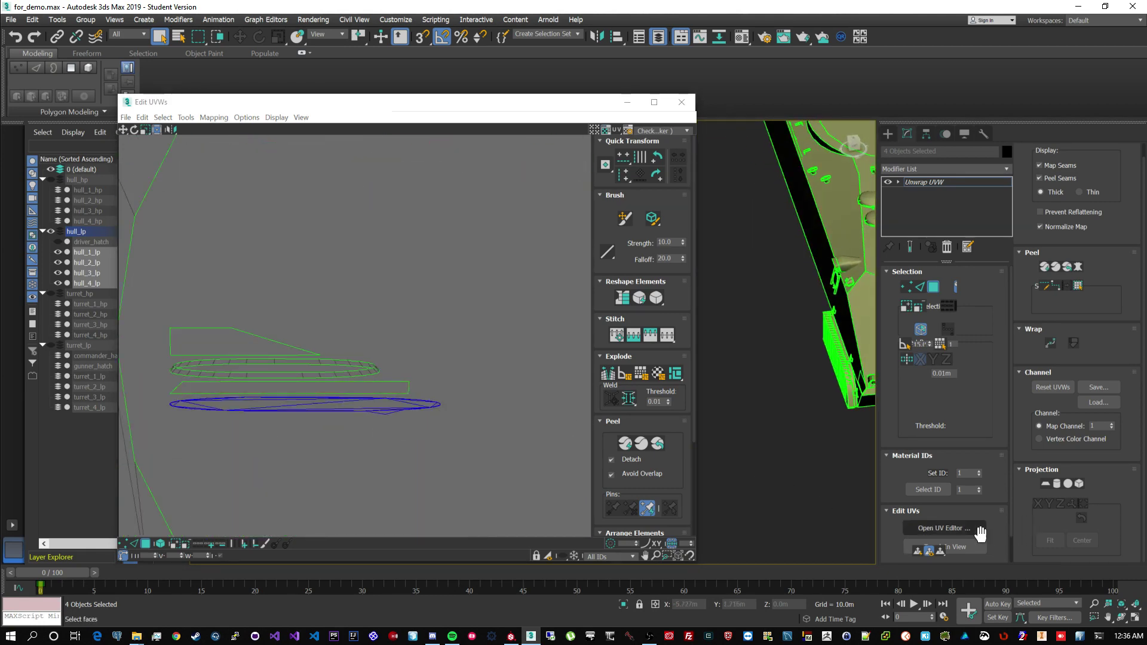
pyautogui.scroll(-2, 967, 528)
pyautogui.press('1')
pyautogui.click(394, 411)
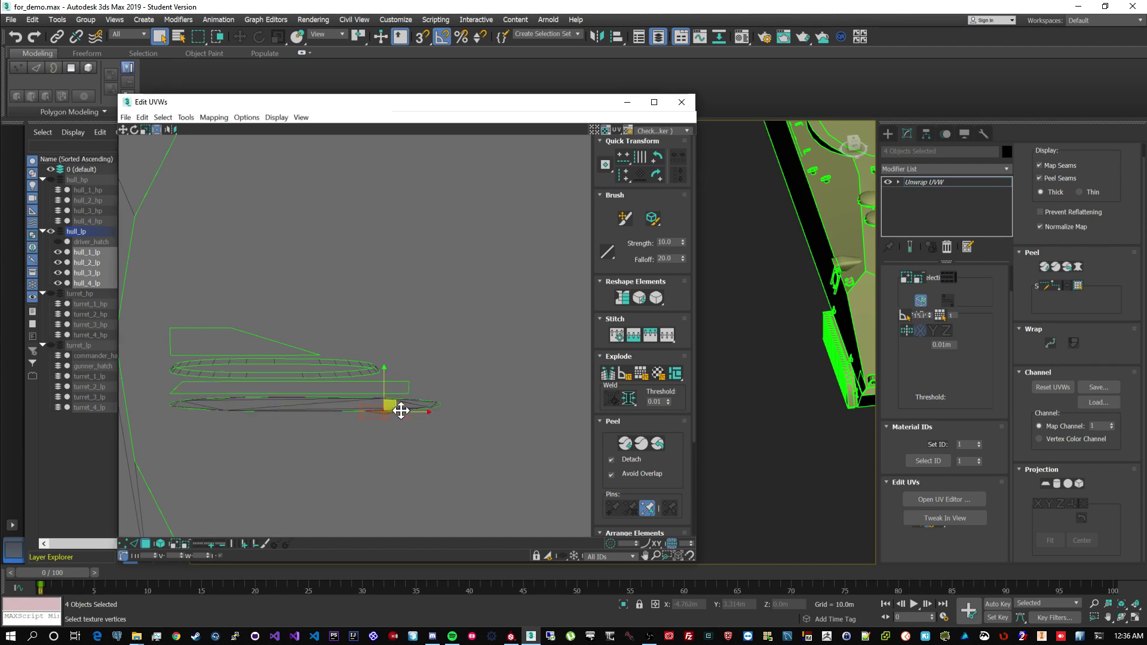
# Move the long rectangular strip at the layout's lower edge downward and select the curved ring strip above it
pyautogui.scroll(-8, 496, 407)
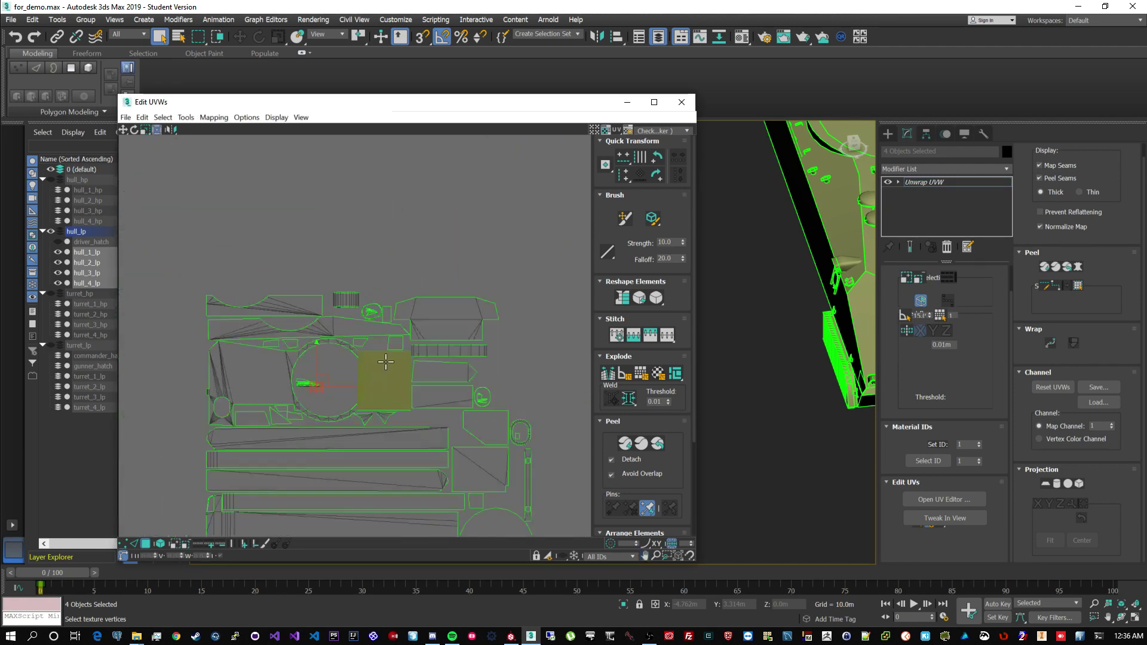
pyautogui.moveTo(482, 394); pyautogui.dragTo(545, 330, button='middle')
pyautogui.scroll(1, 485, 418)
pyautogui.moveTo(479, 463); pyautogui.dragTo(414, 268, button='middle')
pyautogui.scroll(-2, 400, 257)
pyautogui.scroll(5, 205, 418)
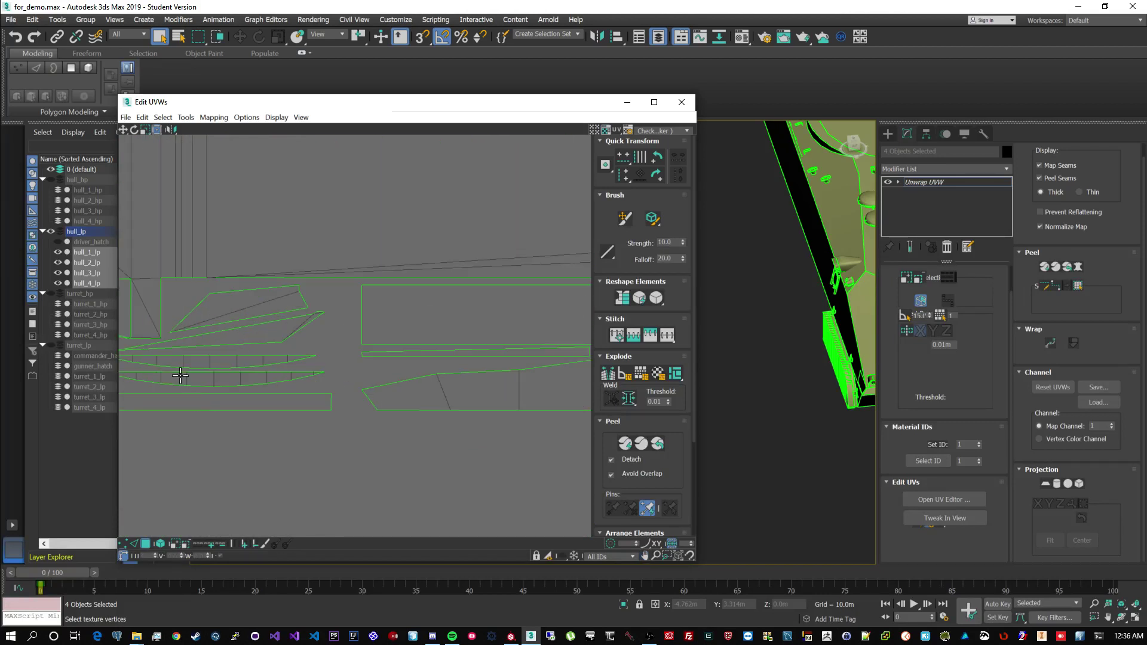
pyautogui.click(149, 377)
pyautogui.click(127, 385)
pyautogui.moveTo(317, 394); pyautogui.dragTo(132, 379)
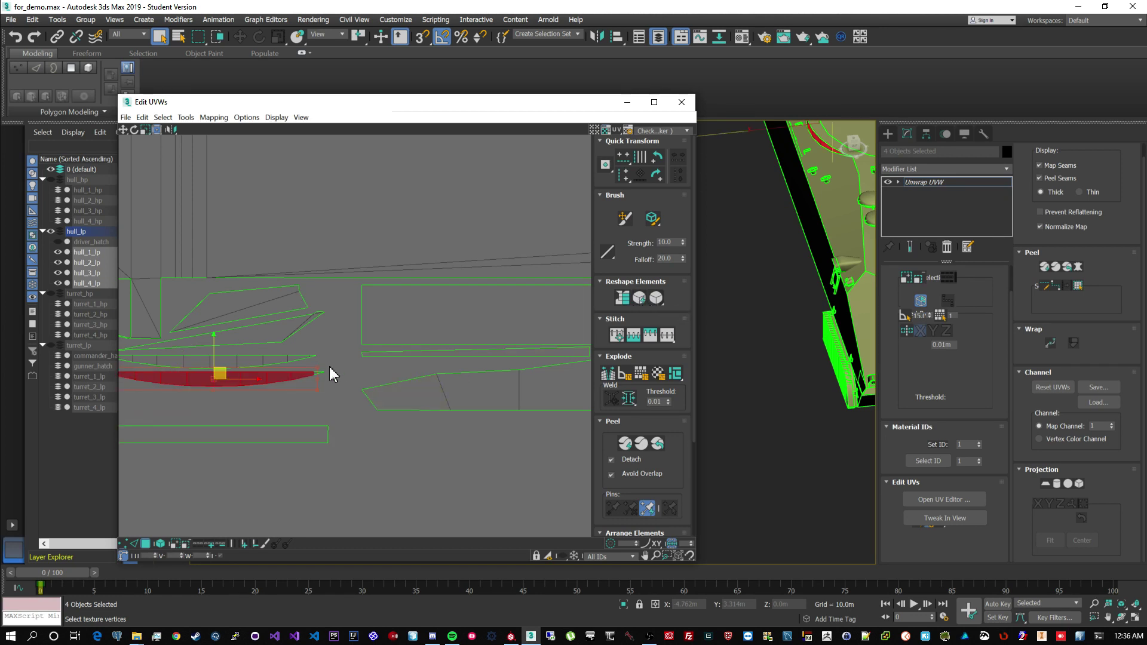
pyautogui.scroll(-4, 348, 357)
pyautogui.moveTo(407, 320); pyautogui.dragTo(397, 330, button='middle')
pyautogui.scroll(-3, 397, 331)
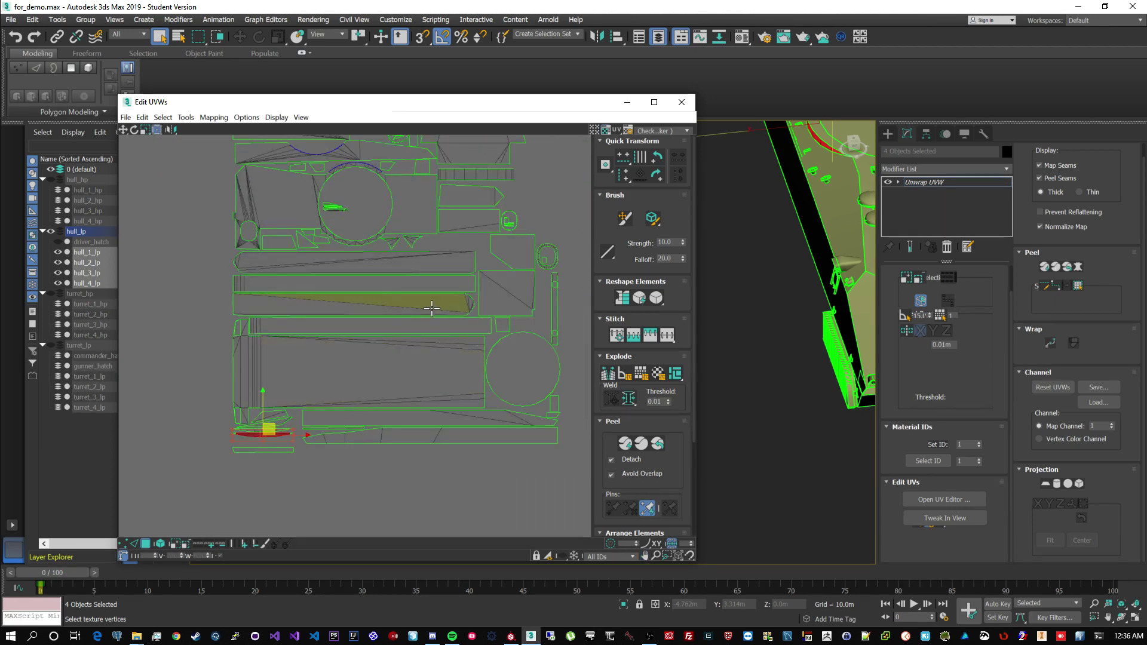
pyautogui.scroll(-2, 362, 334)
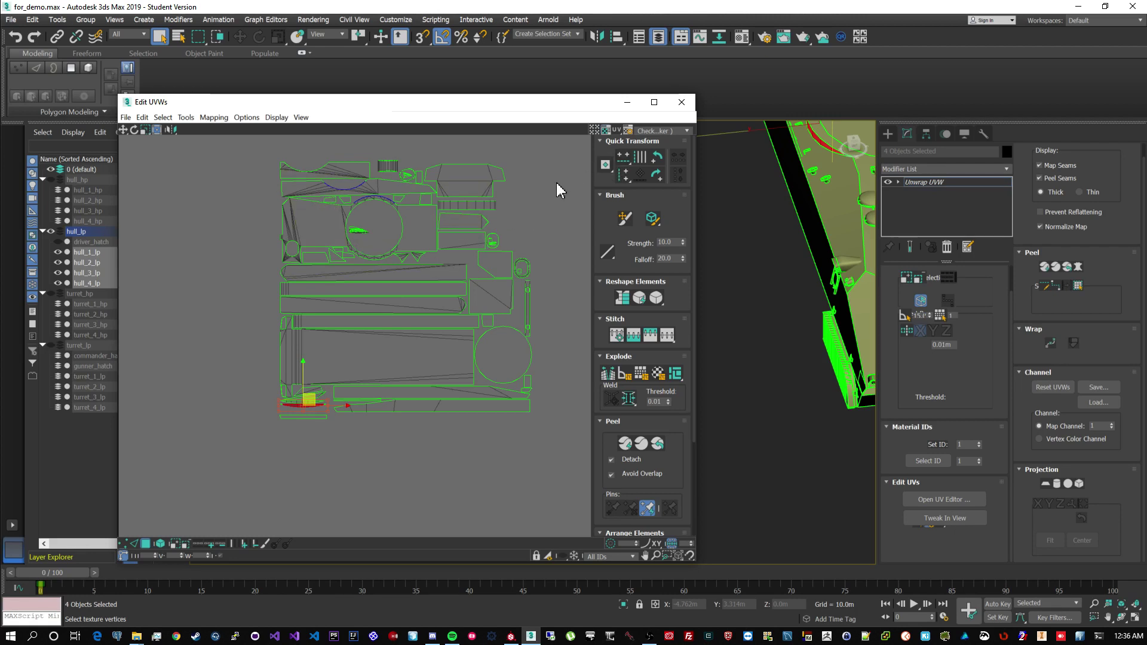
# Examine the small shells nested inside the oval ring shell beside the rectangular shell, and select them
pyautogui.scroll(8, 491, 245)
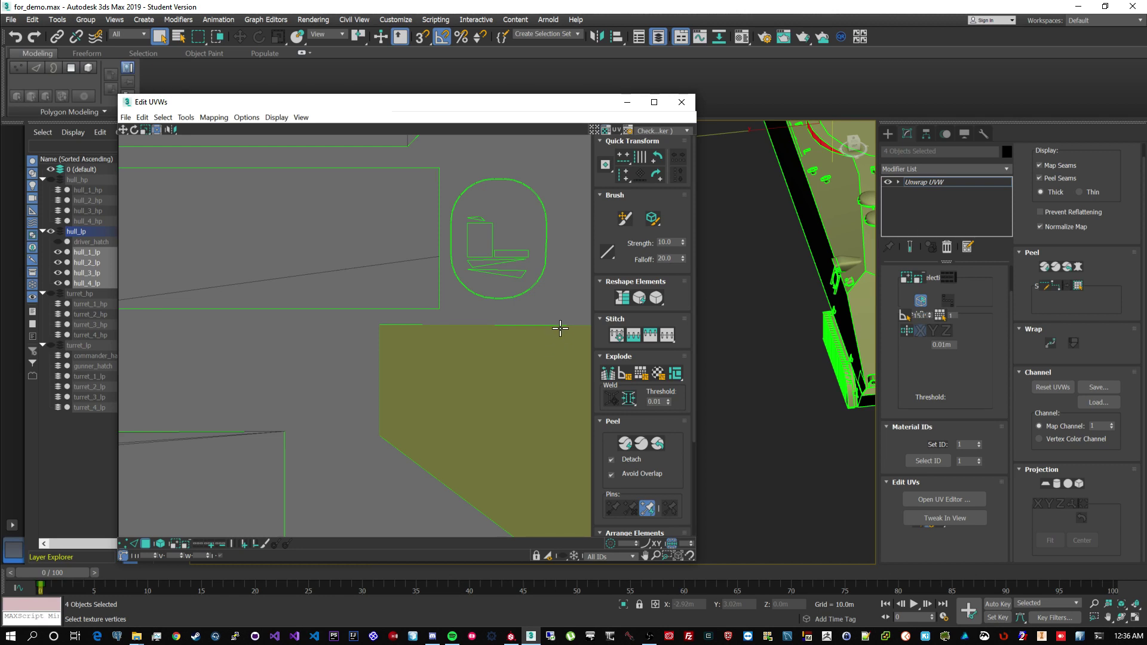
pyautogui.scroll(-5, 552, 324)
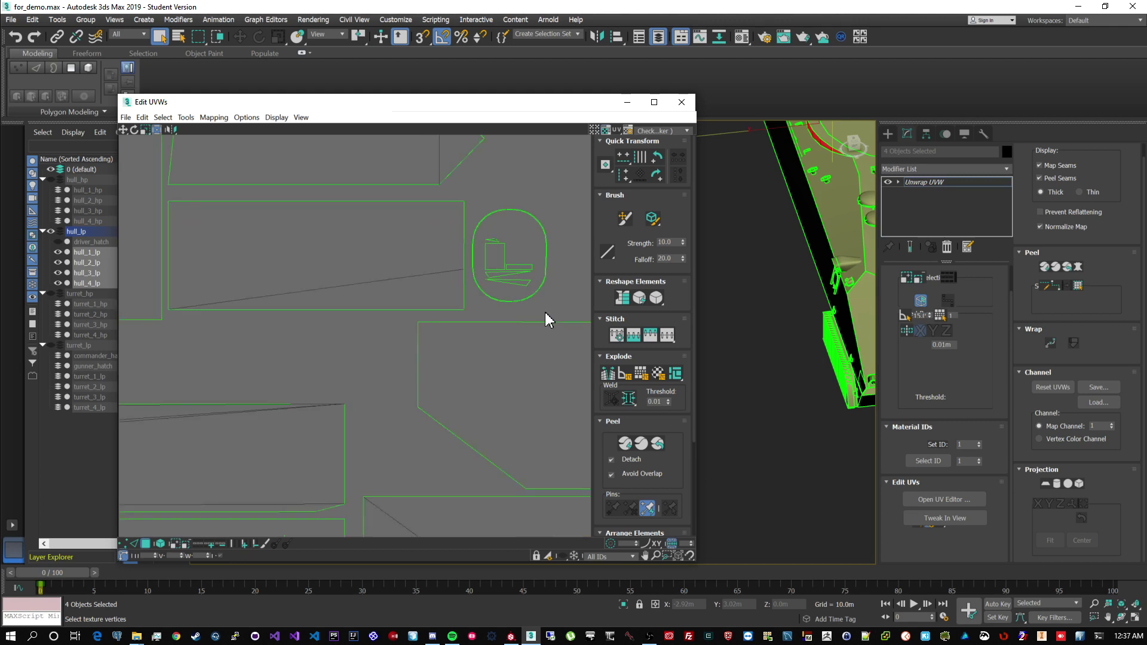
pyautogui.scroll(5, 523, 290)
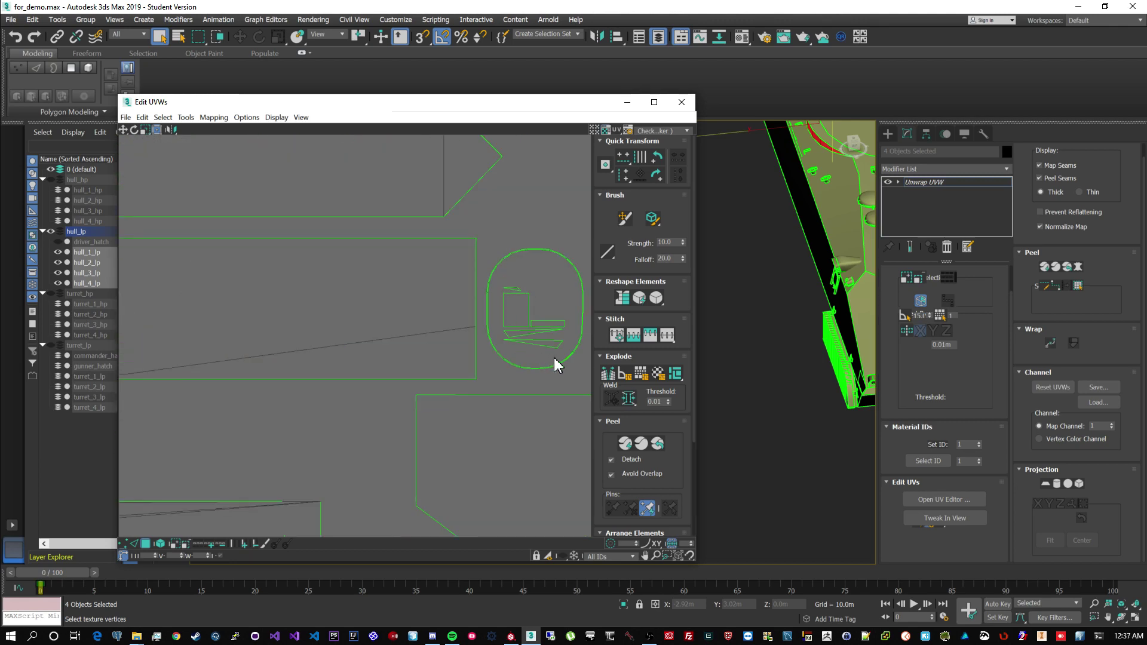
pyautogui.moveTo(567, 357); pyautogui.dragTo(503, 276)
pyautogui.scroll(-4, 256, 364)
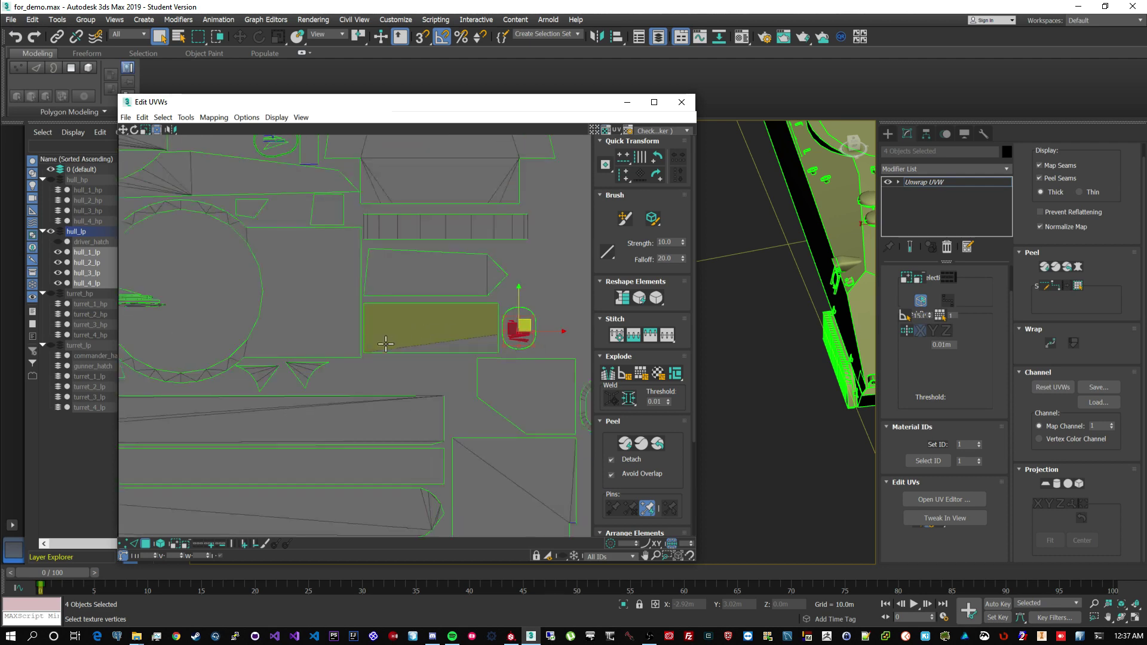
# Close the UV editor, remove the Unwrap UVW modifier from the four low-poly hull objects, and clear the selection
pyautogui.click(682, 102)
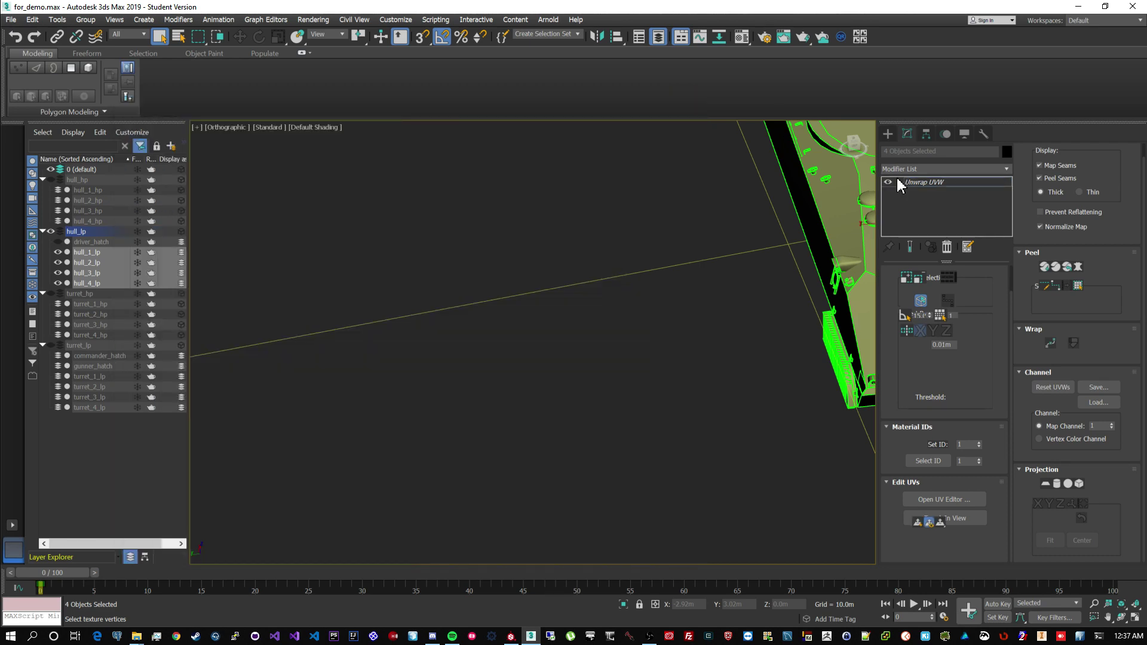
pyautogui.rightClick(939, 183)
pyautogui.click(964, 199)
pyautogui.press('z')
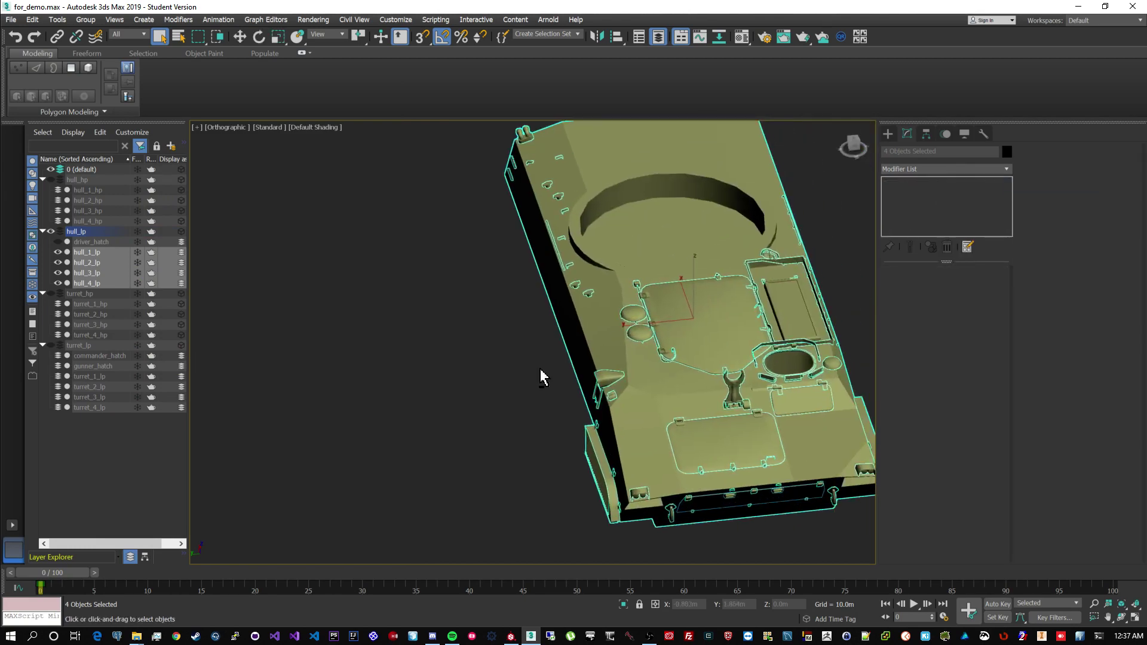
pyautogui.keyDown('alt'); pyautogui.moveTo(551, 367); pyautogui.dragTo(614, 410, button='middle'); pyautogui.keyUp('alt')
pyautogui.keyDown('alt'); pyautogui.moveTo(677, 445); pyautogui.dragTo(670, 432, button='middle'); pyautogui.keyUp('alt')
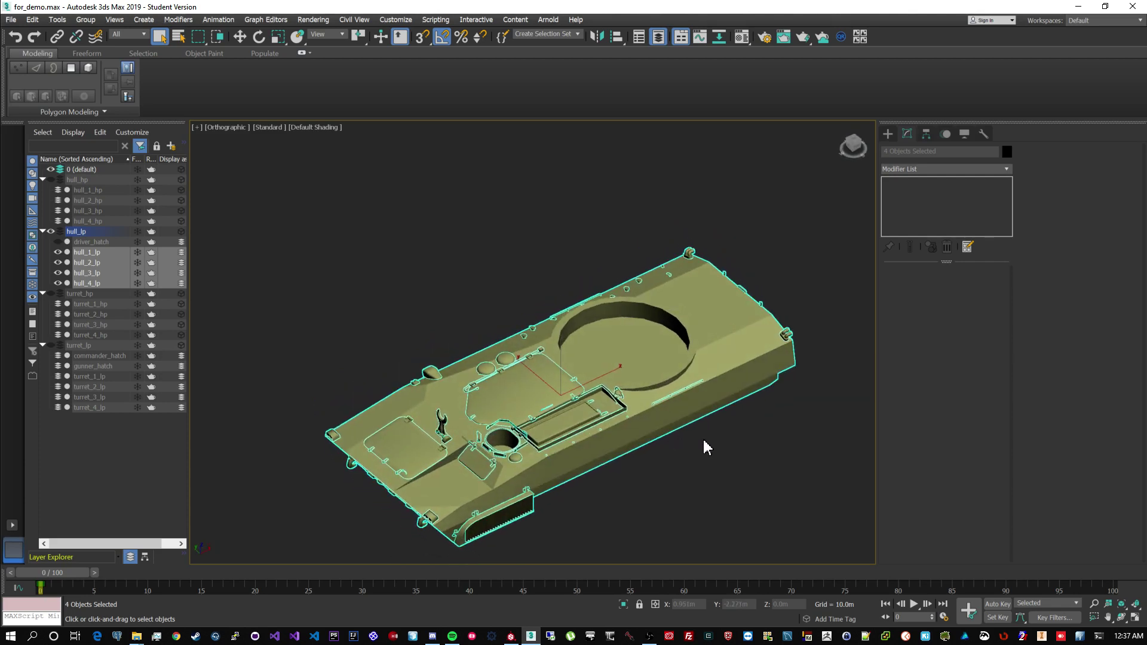
pyautogui.keyDown('alt'); pyautogui.moveTo(703, 437); pyautogui.dragTo(730, 413, button='middle'); pyautogui.keyUp('alt')
pyautogui.click(747, 429)
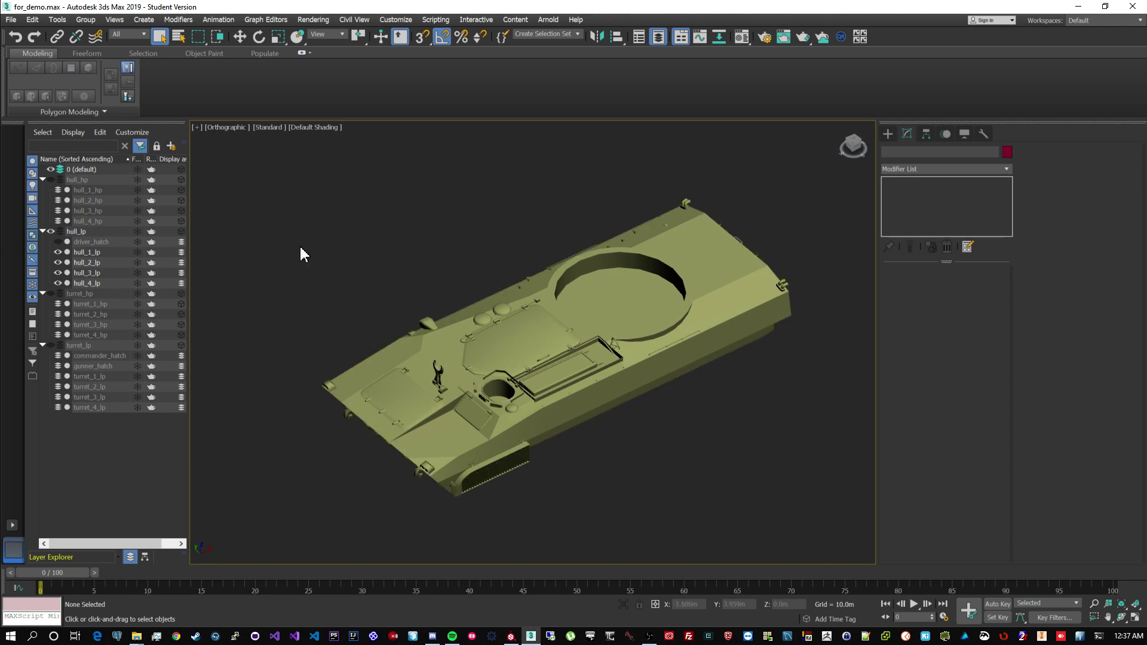
# Show the turret_lp layer alongside the hull and select all the visible low-poly hull and turret objects
pyautogui.click(88, 284)
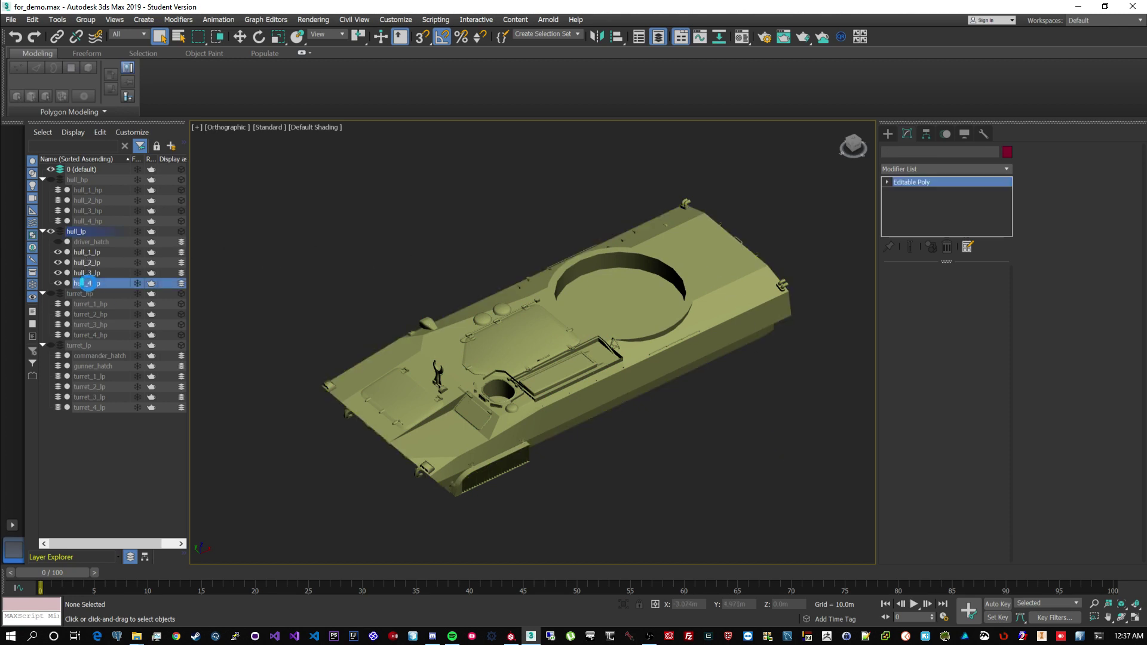
pyautogui.click(439, 249)
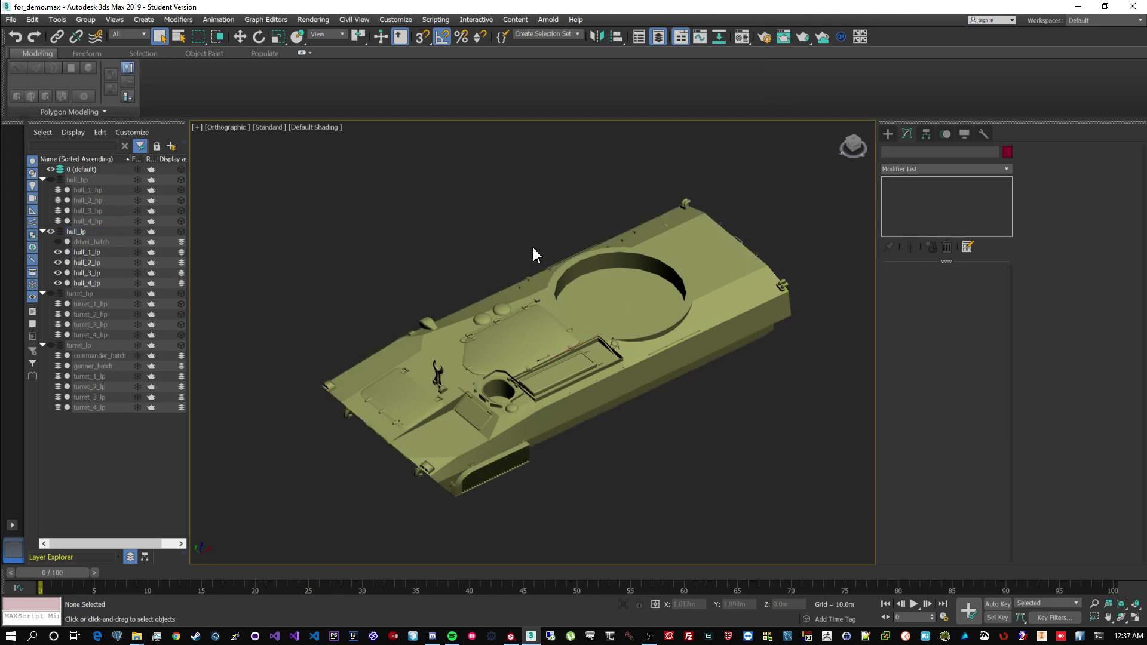
pyautogui.click(51, 345)
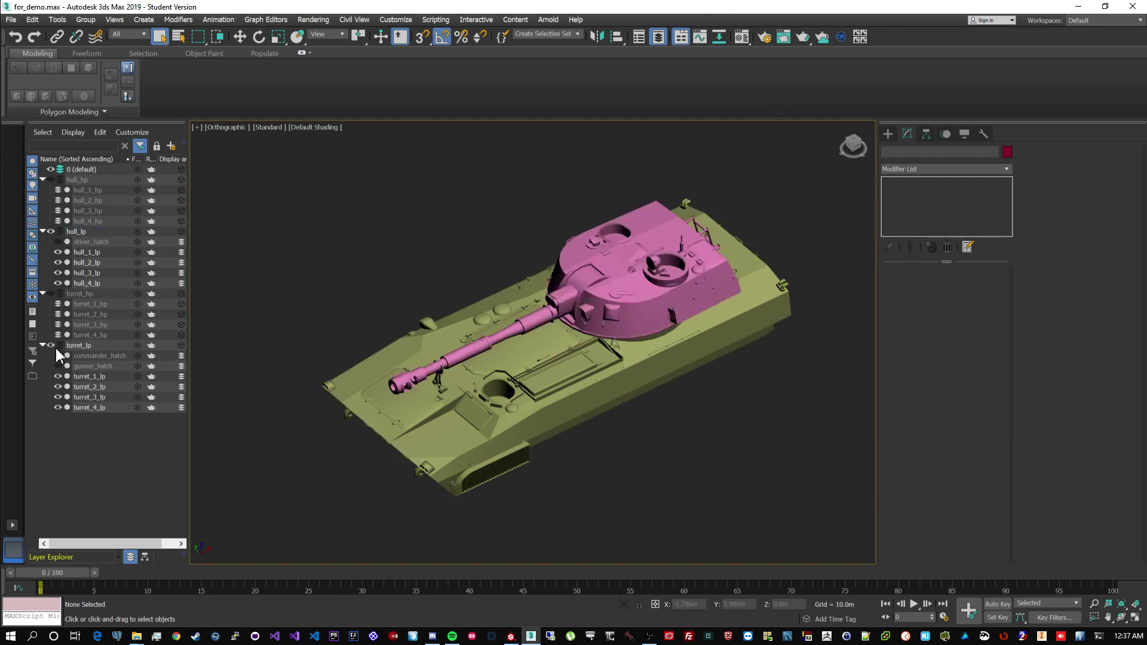
pyautogui.keyDown('alt'); pyautogui.moveTo(673, 348); pyautogui.dragTo(733, 359, button='middle'); pyautogui.keyUp('alt')
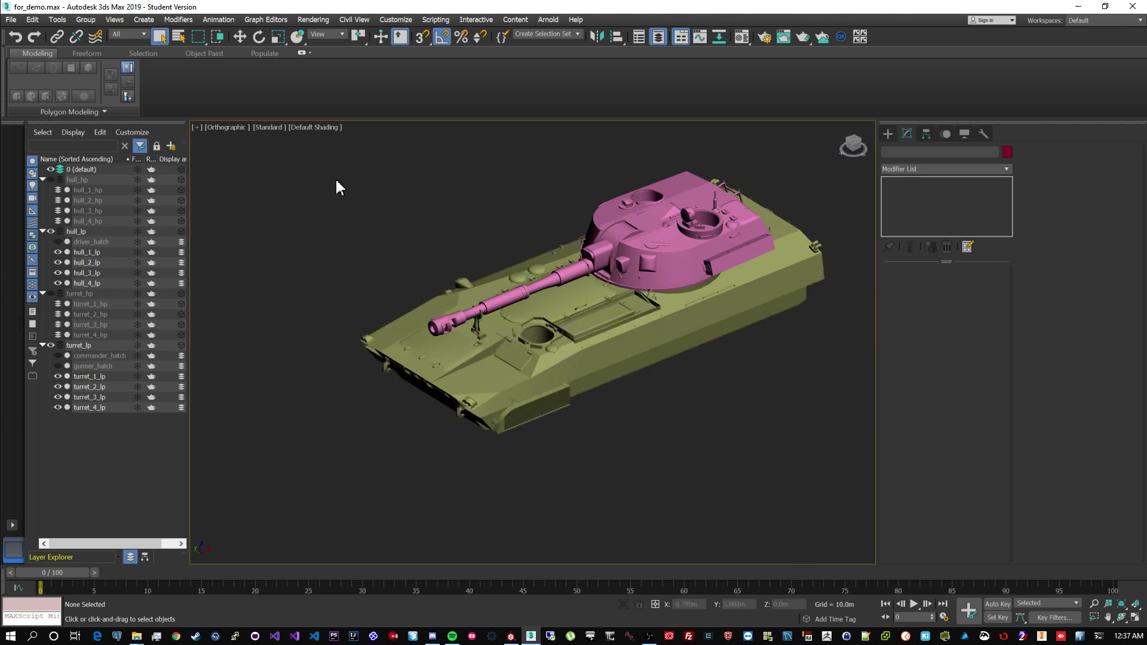
pyautogui.moveTo(856, 502); pyautogui.dragTo(856, 499)
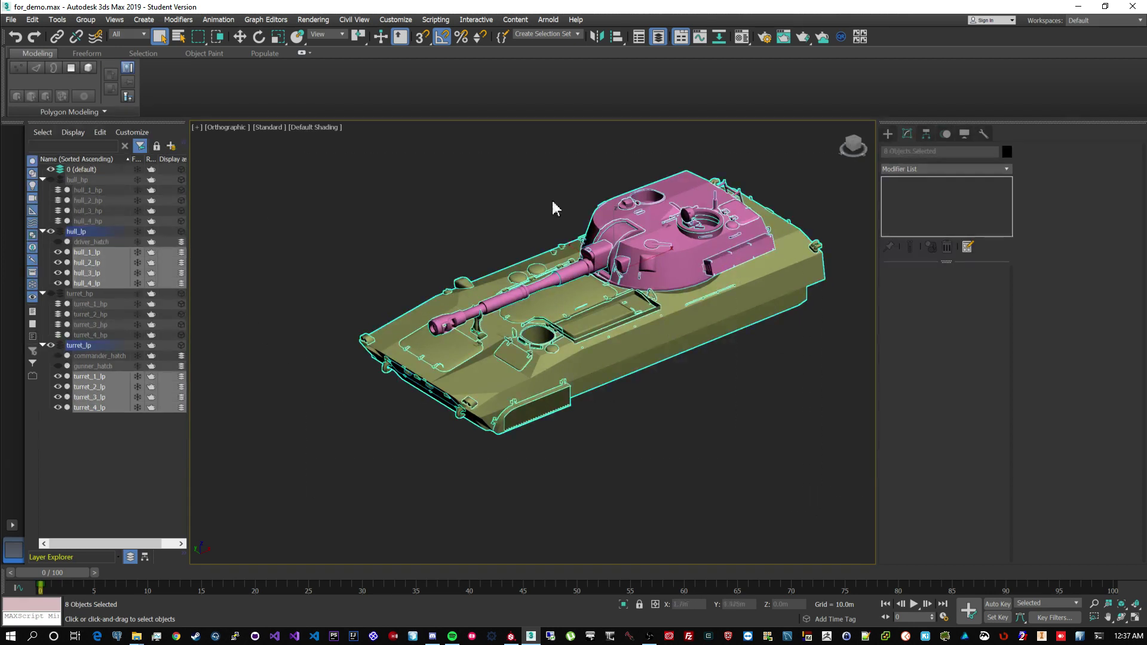
# Export only the selected objects in FBX format over the existing lp.FBX file in the test folder
pyautogui.click(13, 20)
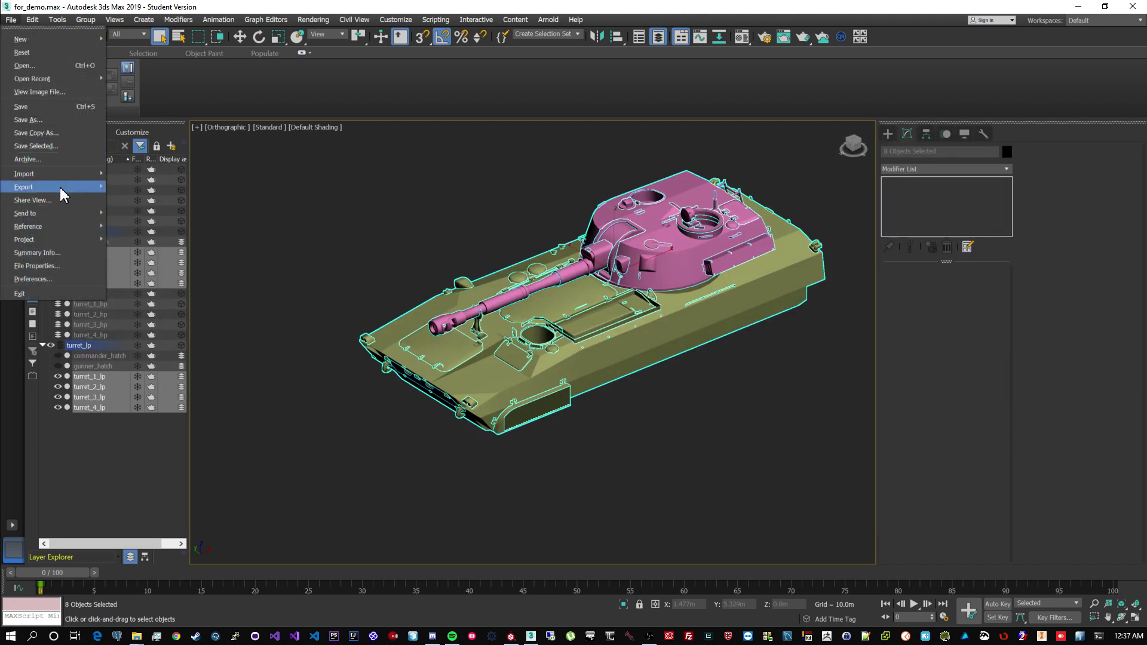
pyautogui.moveTo(64, 187)
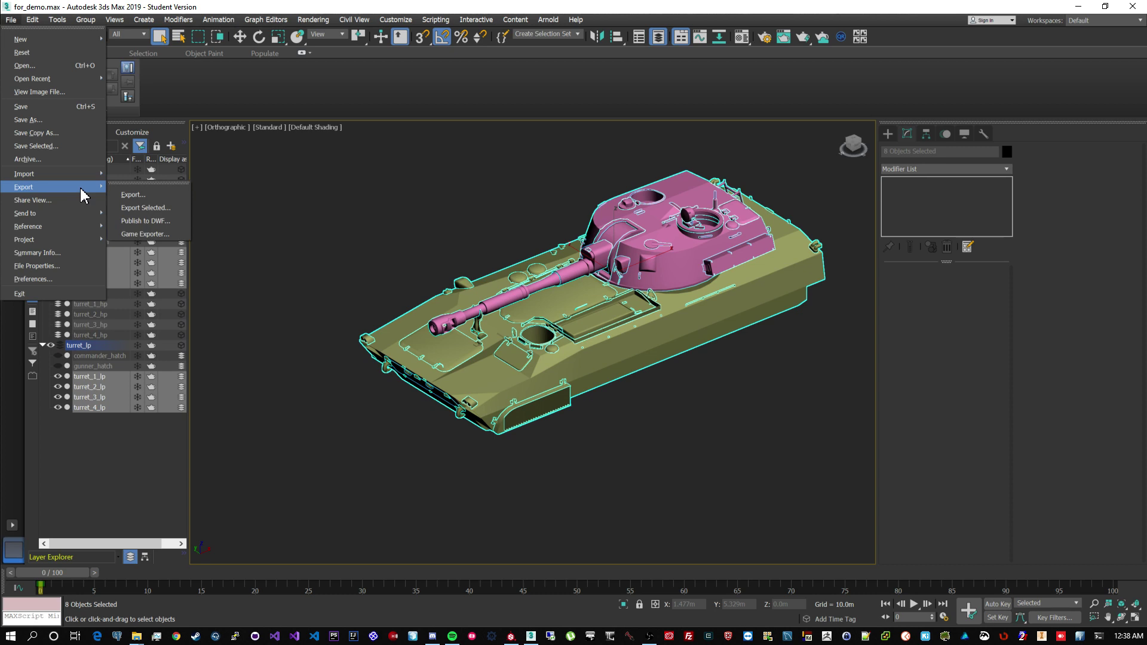
pyautogui.click(143, 208)
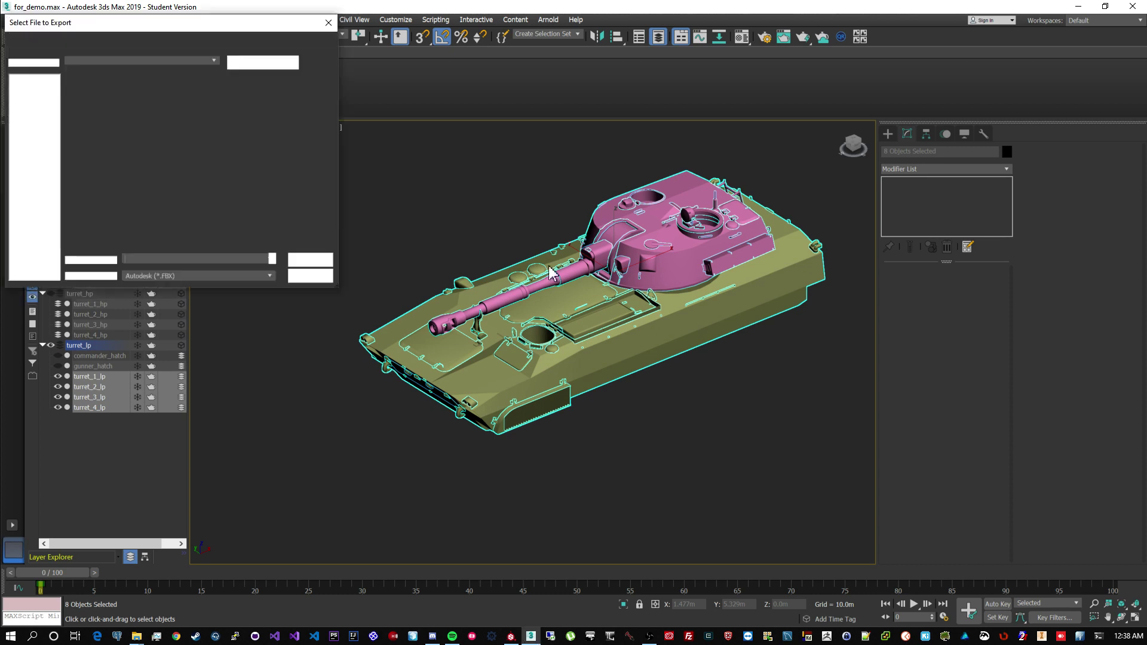
pyautogui.click(111, 91)
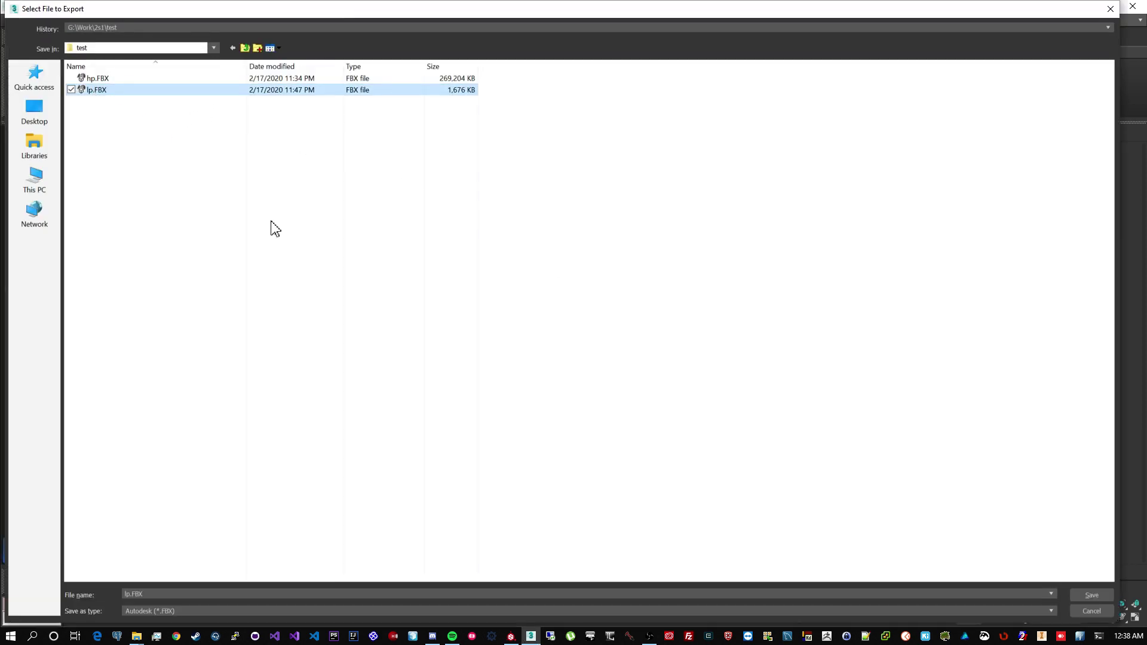
pyautogui.click(1092, 595)
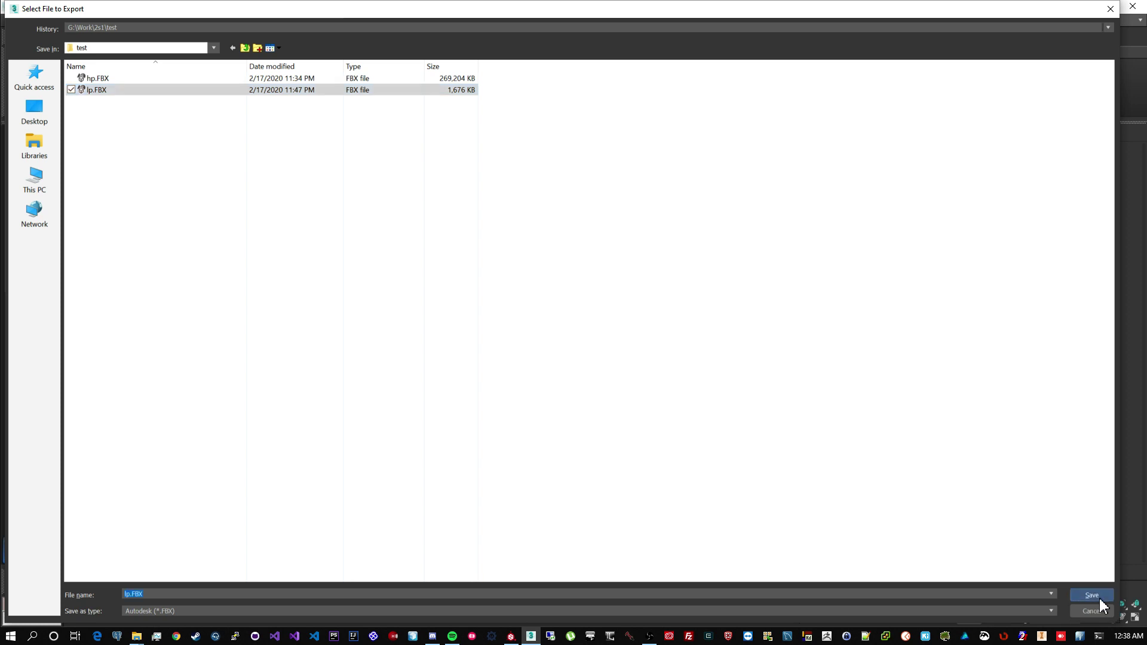